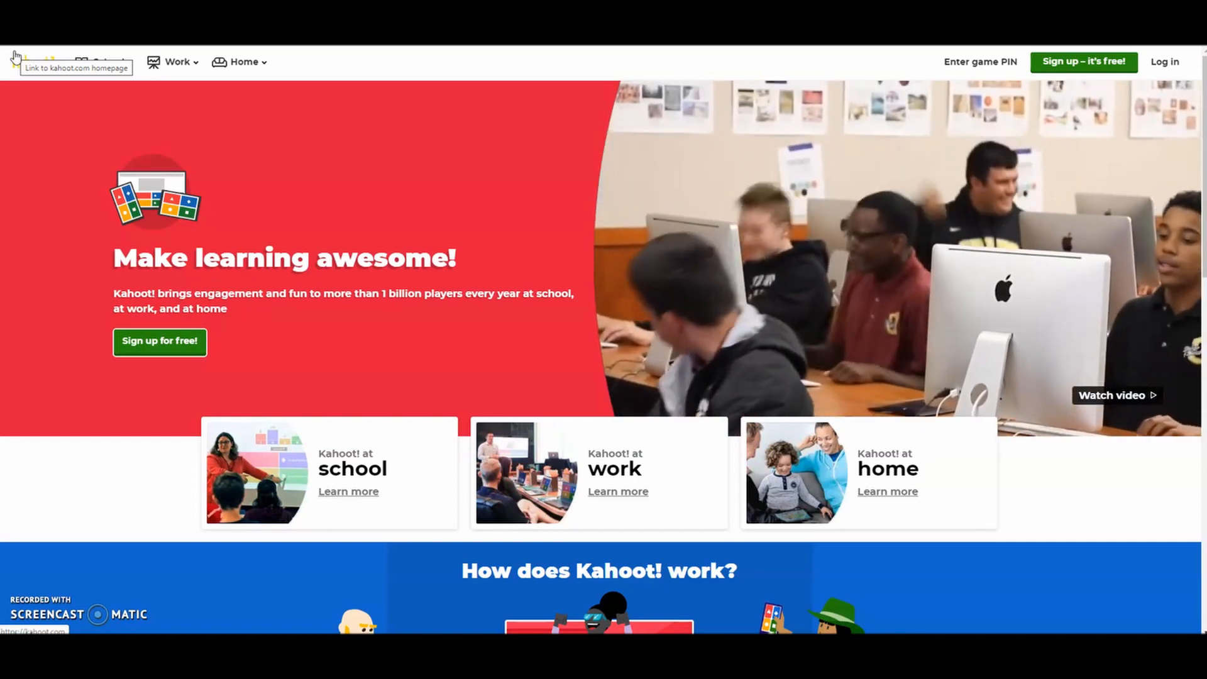
# Open the Kahoot! company page from the homepage footer and go to its History section.
pyautogui.scroll(-12, 413, 376)
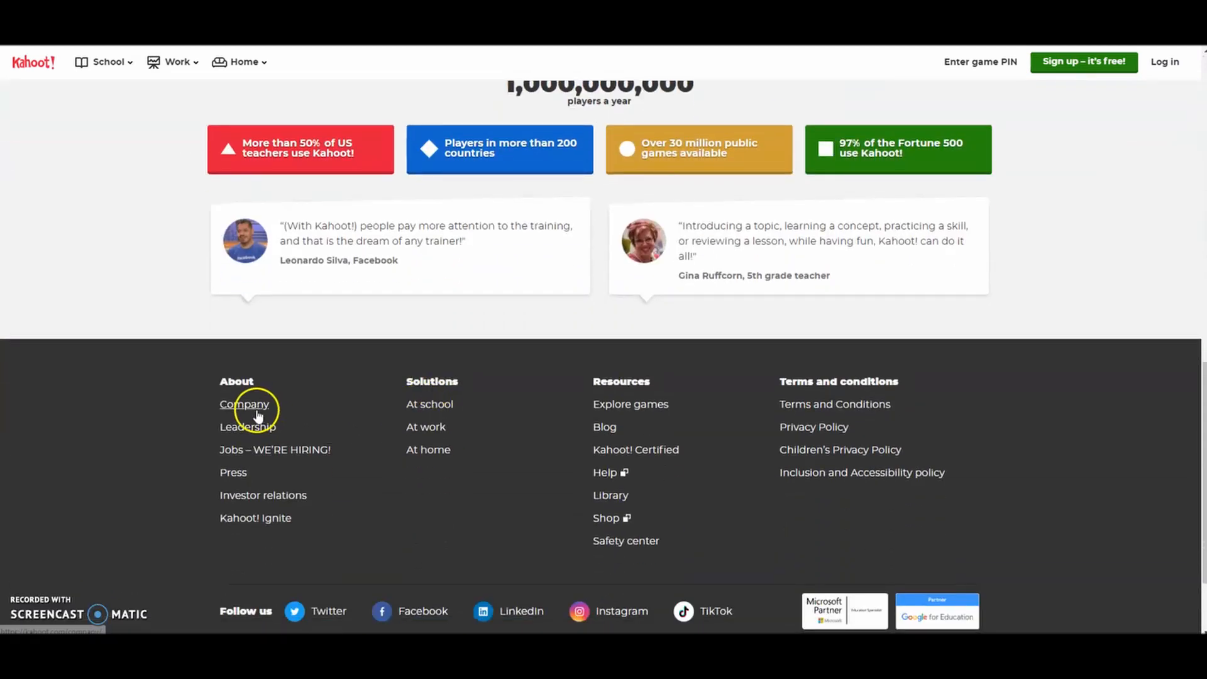
pyautogui.click(256, 410)
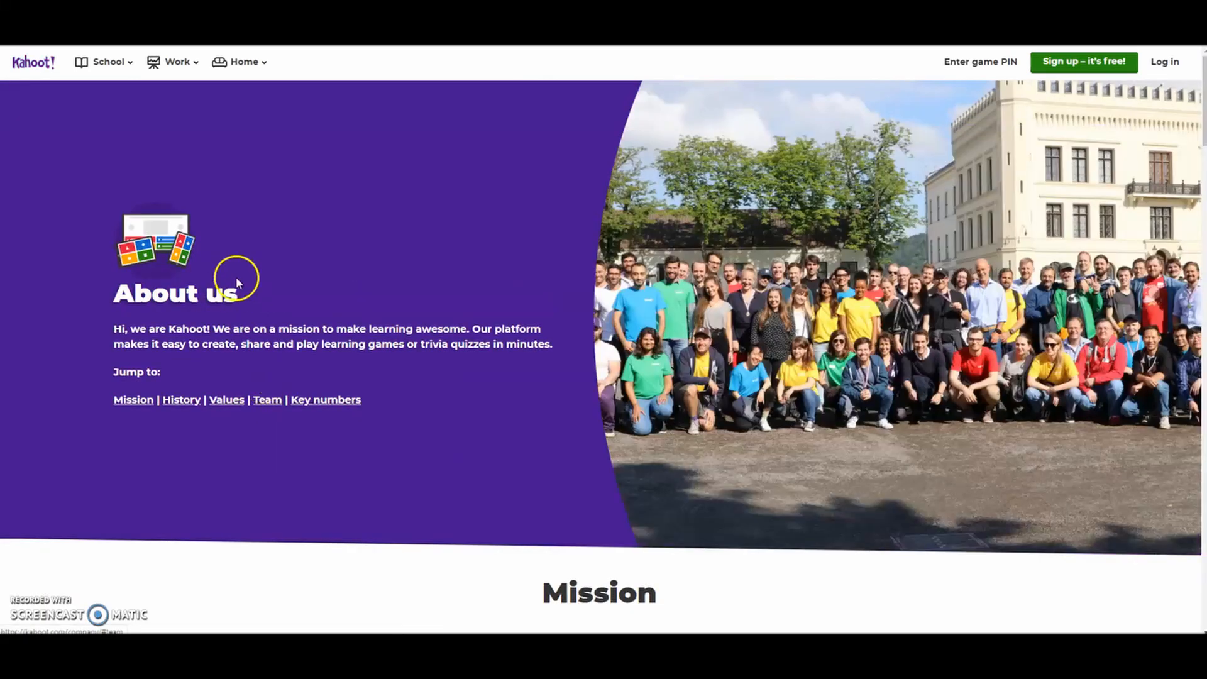
pyautogui.click(181, 401)
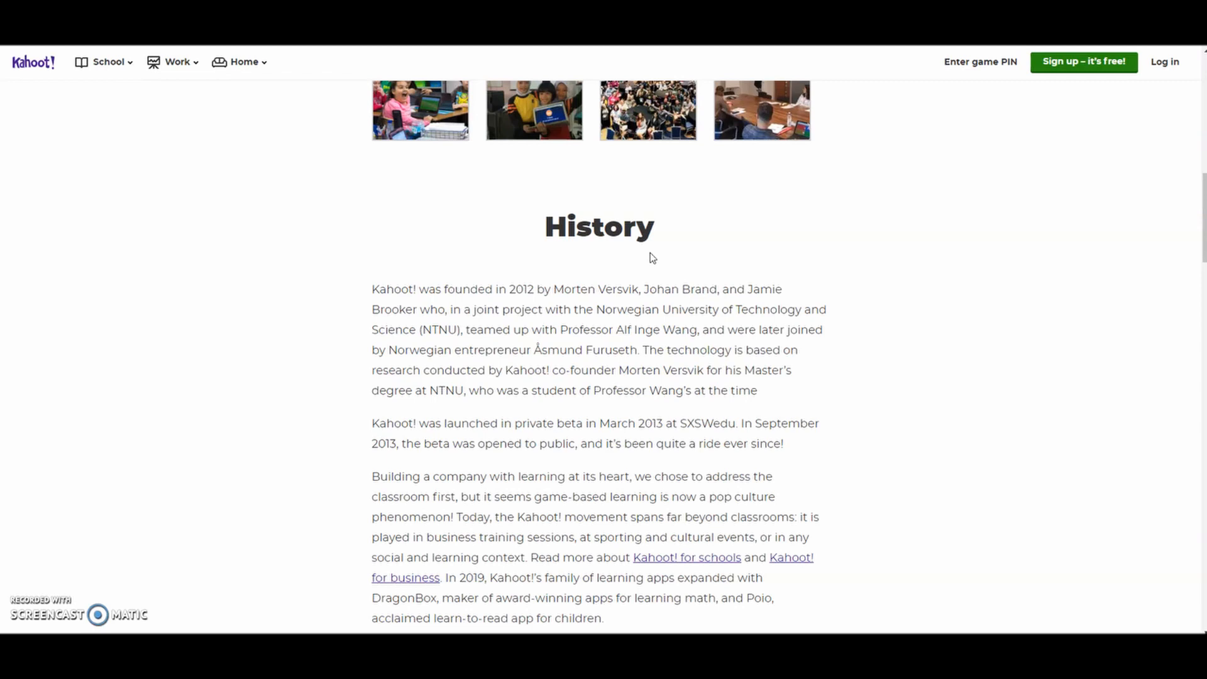
# Read through the company's history, values, team and key numbers on the About us page.
pyautogui.scroll(-10, 667, 371)
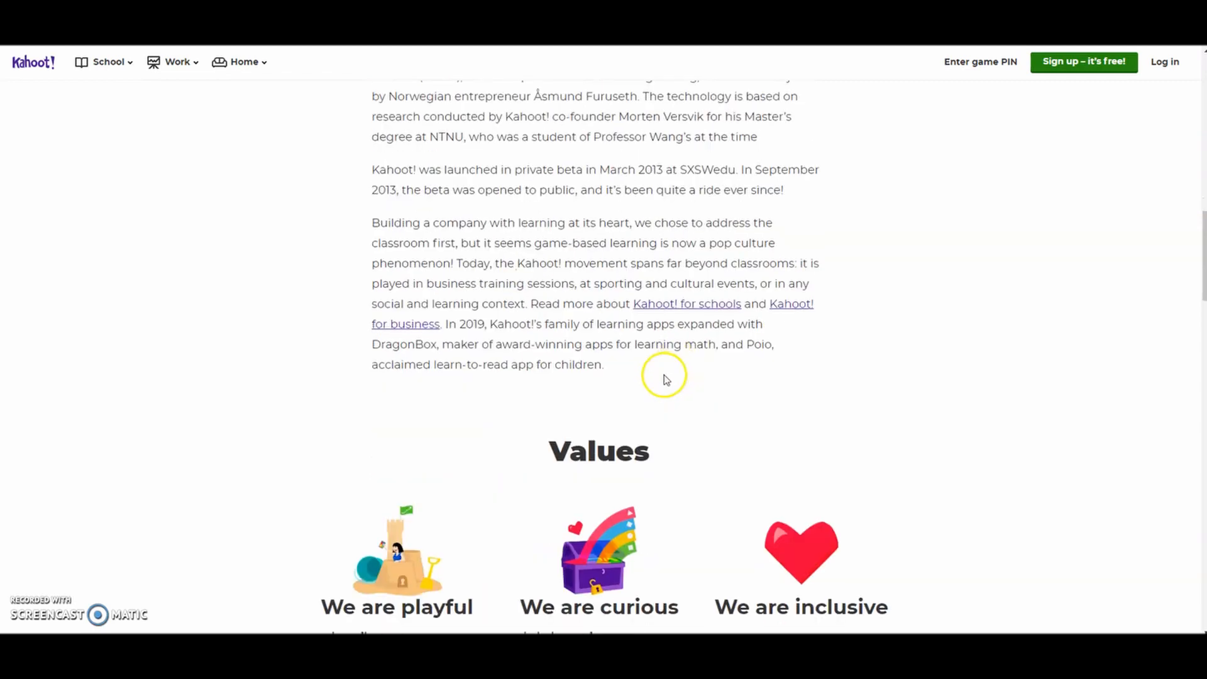
pyautogui.scroll(-12, 665, 379)
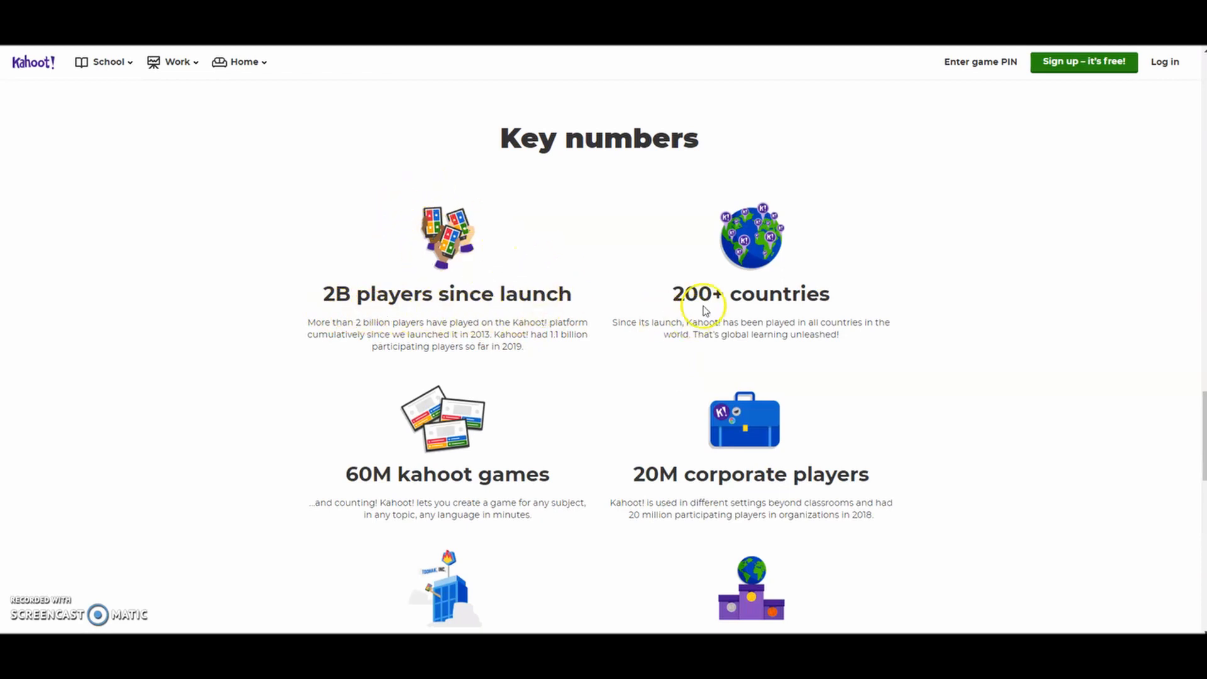
pyautogui.scroll(-1, 534, 313)
pyautogui.scroll(-3, 533, 313)
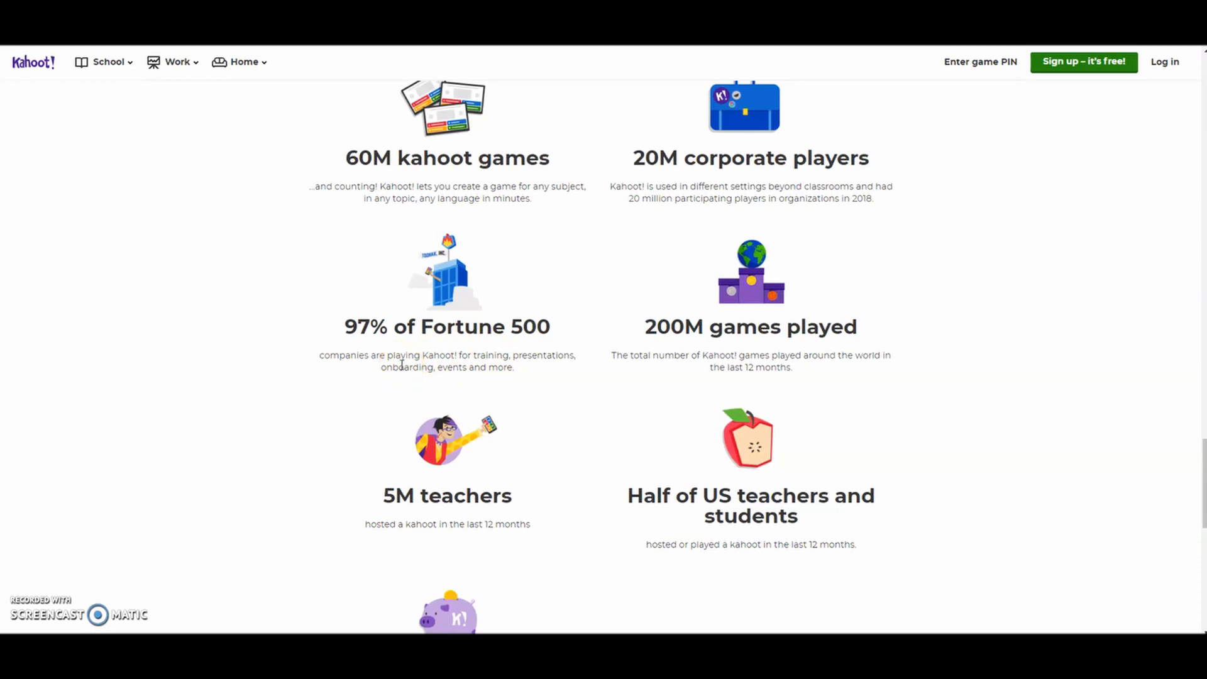
pyautogui.scroll(-2, 418, 491)
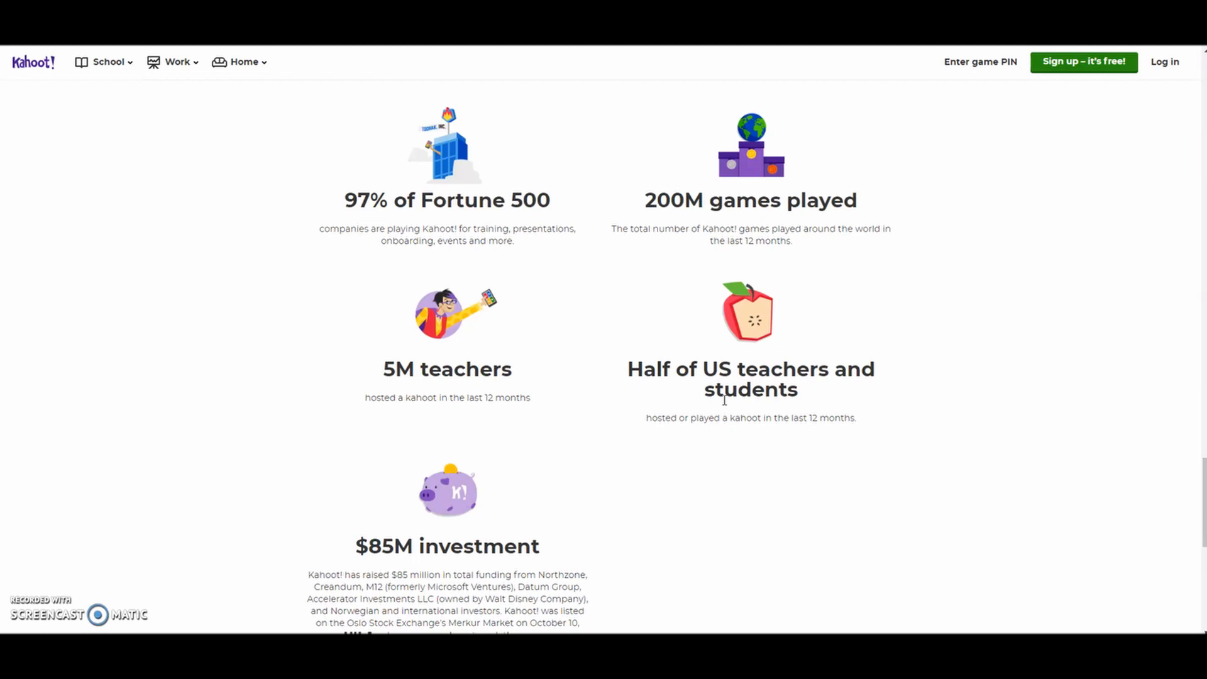
pyautogui.scroll(10, 724, 401)
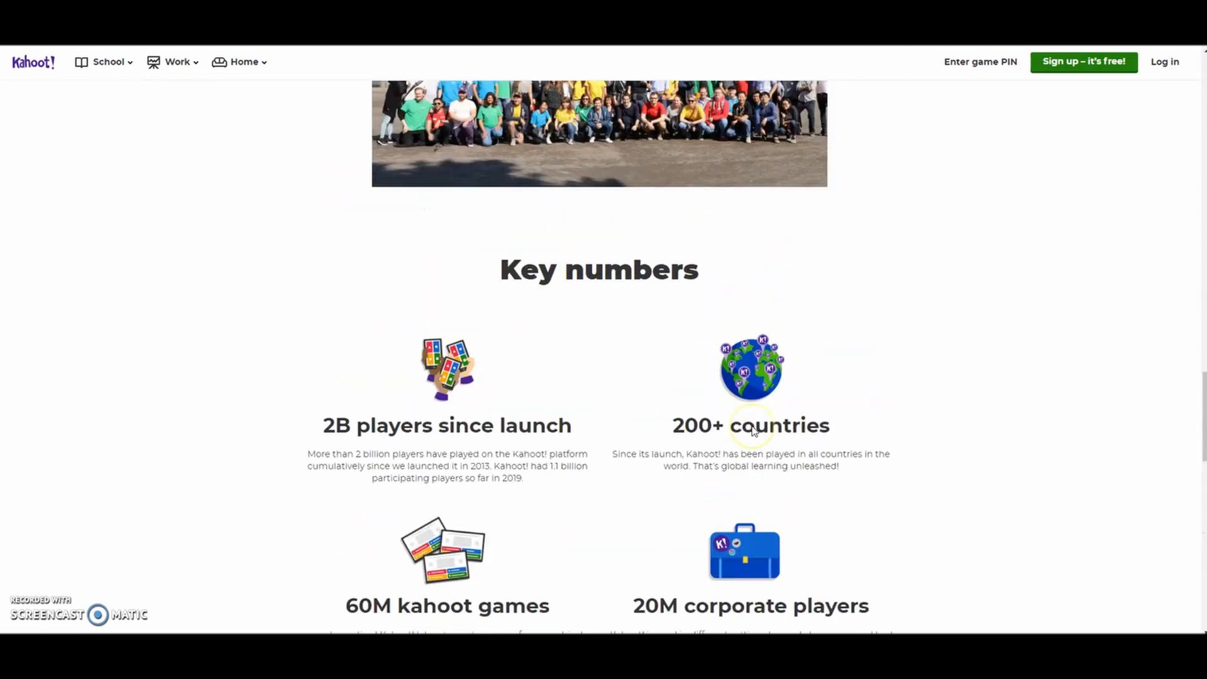
pyautogui.scroll(10, 755, 431)
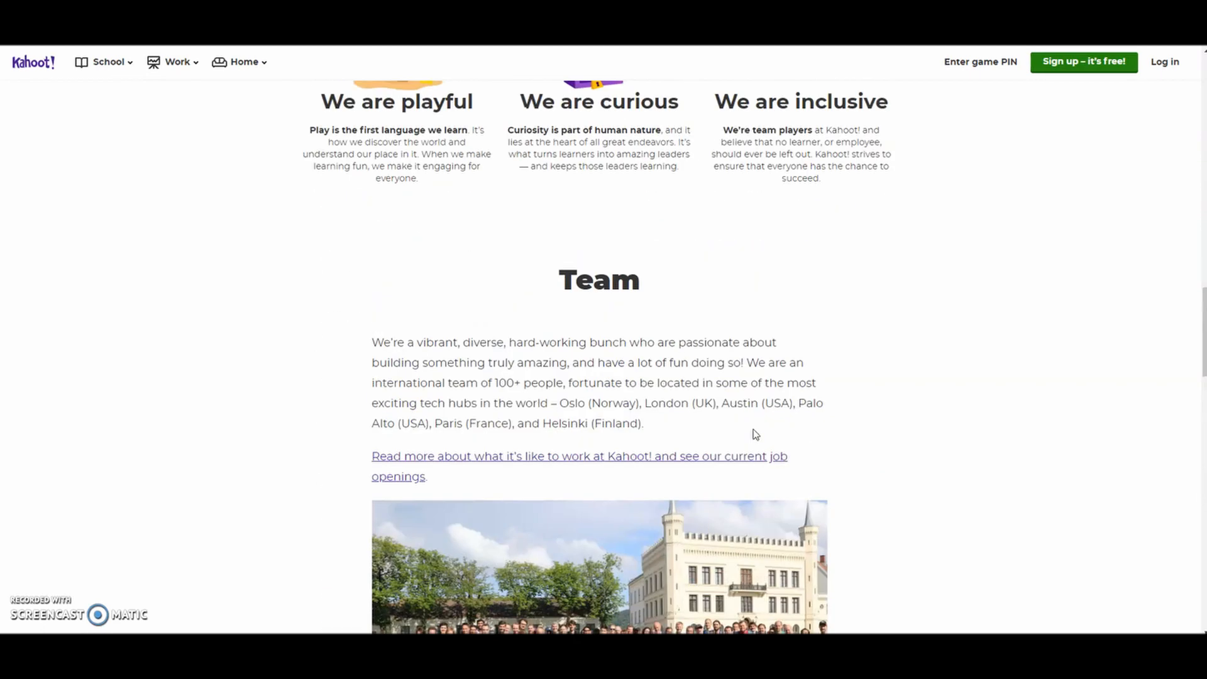
pyautogui.scroll(1, 754, 440)
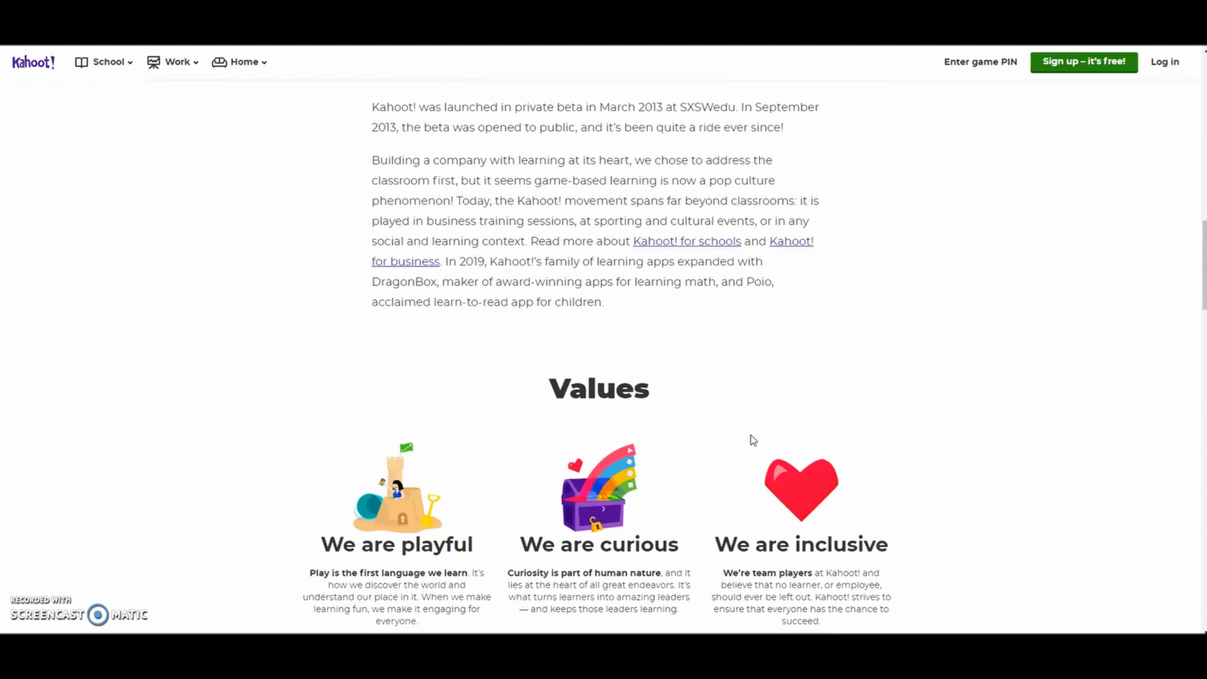
pyautogui.scroll(6, 754, 440)
# Open the available Kahoot! plans for schools to compare Basic, Pro and Premium.
pyautogui.click(167, 61)
pyautogui.click(106, 66)
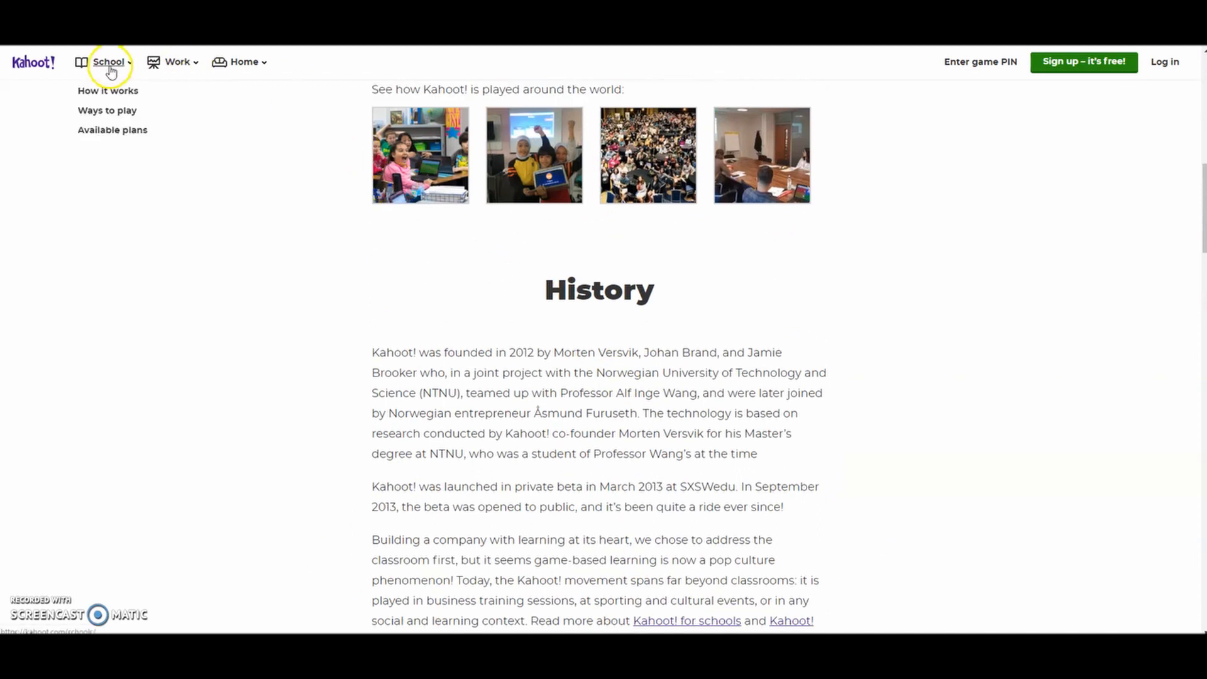
pyautogui.click(115, 130)
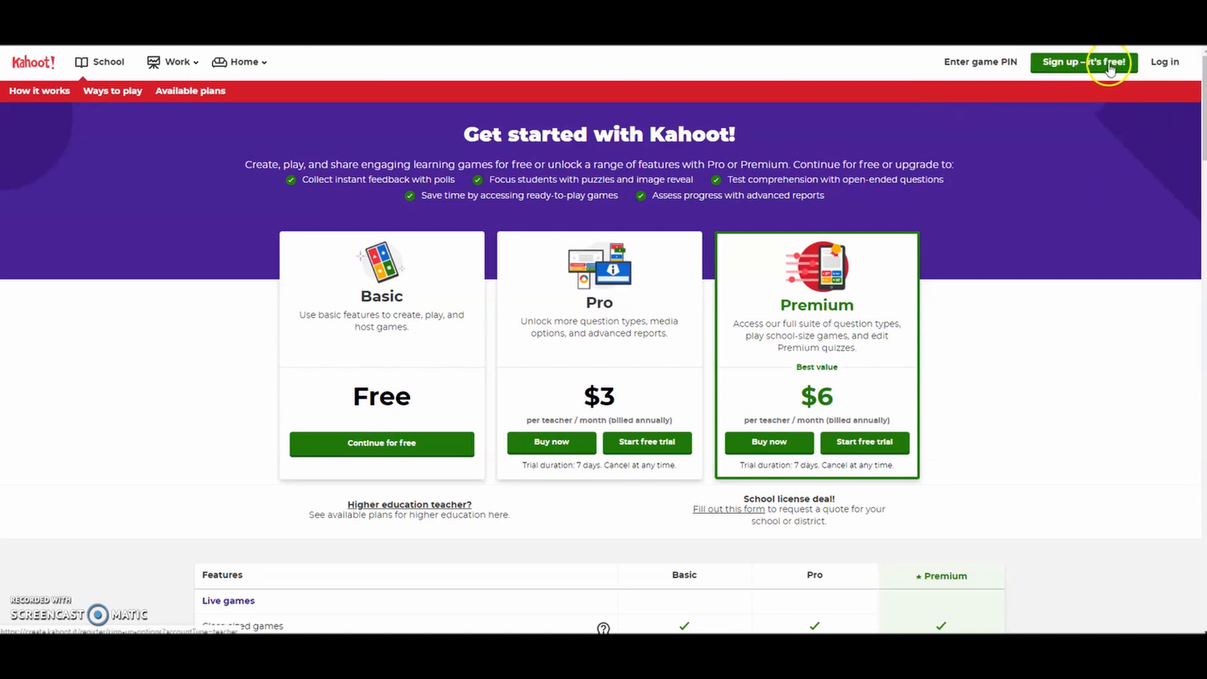
# Log in to Kahoot! with Google, choosing the existing account for the quiz dashboard.
pyautogui.click(1167, 63)
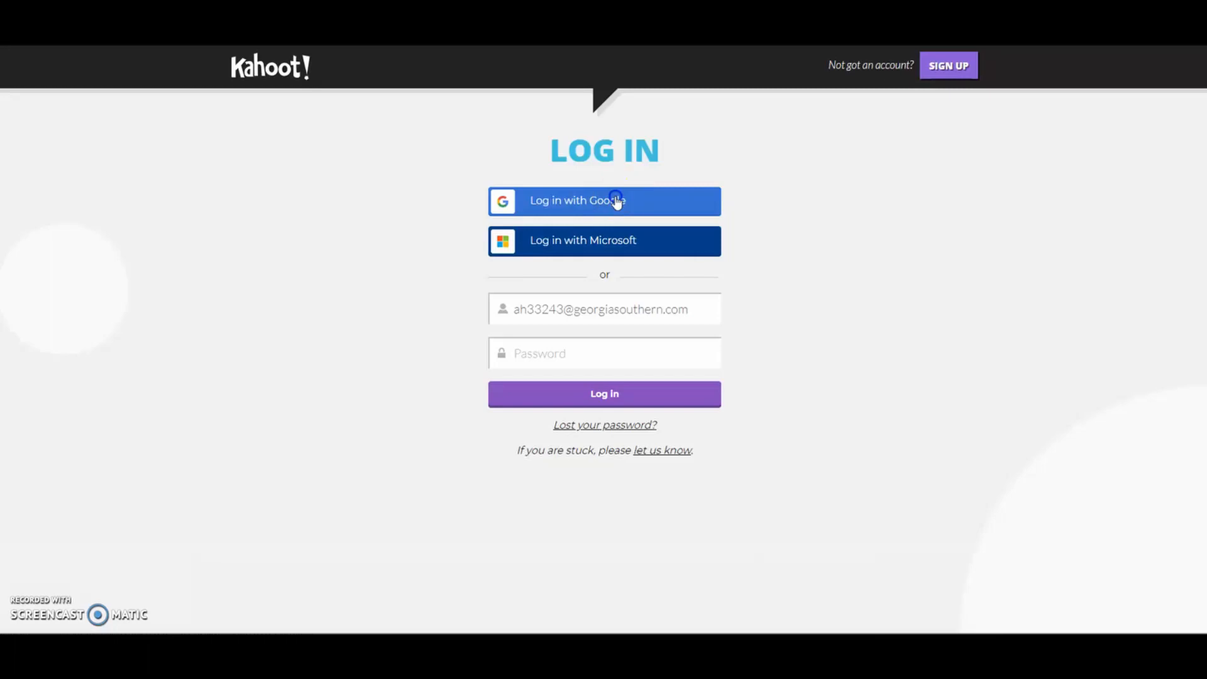
pyautogui.click(617, 201)
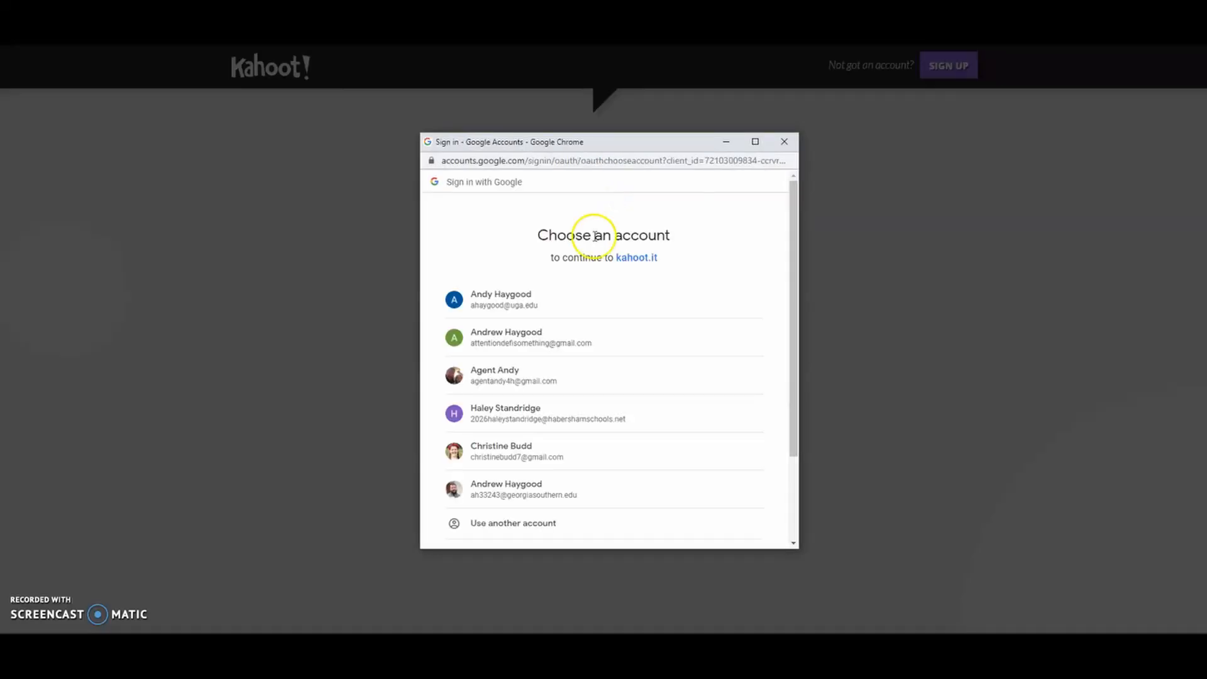
pyautogui.click(531, 376)
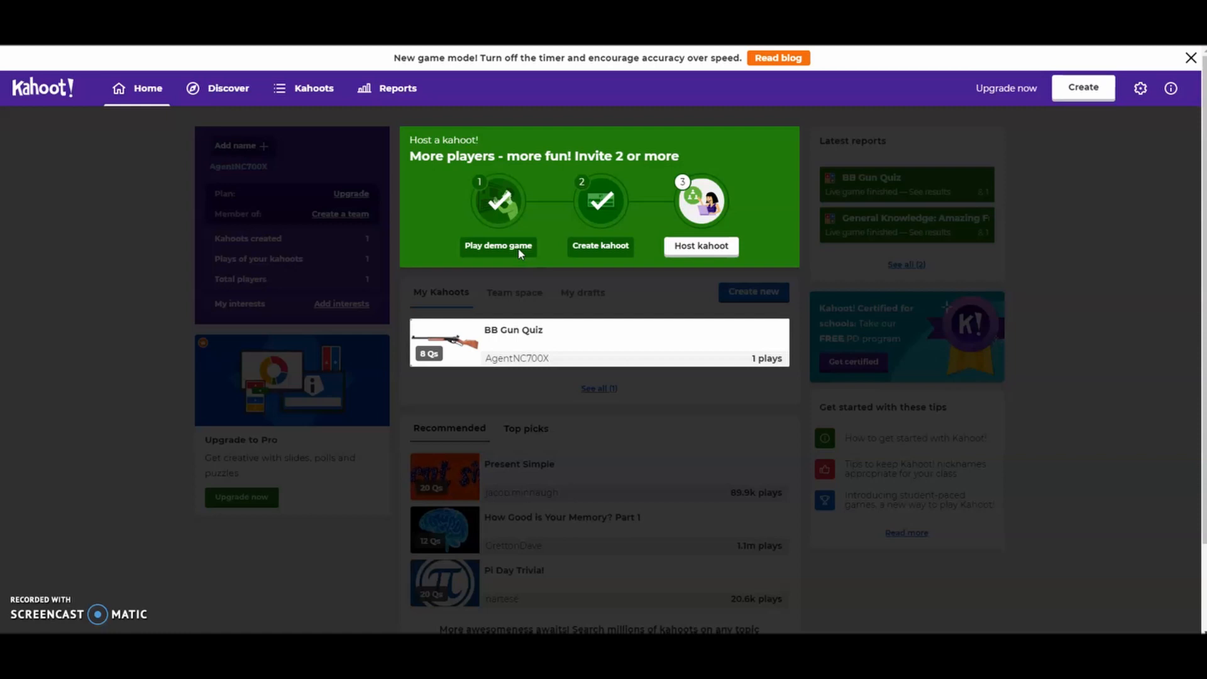
# Dismiss the onboarding highlight and create a new blank kahoot without a template.
pyautogui.click(608, 209)
pyautogui.click(602, 245)
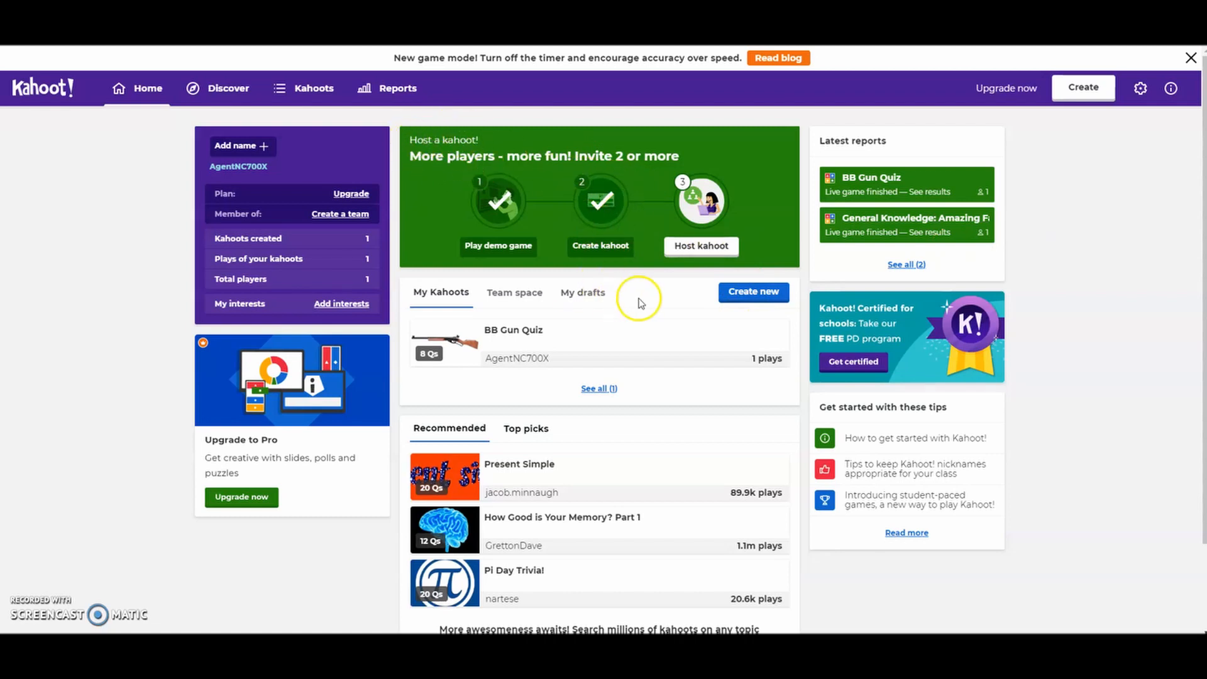
pyautogui.click(753, 295)
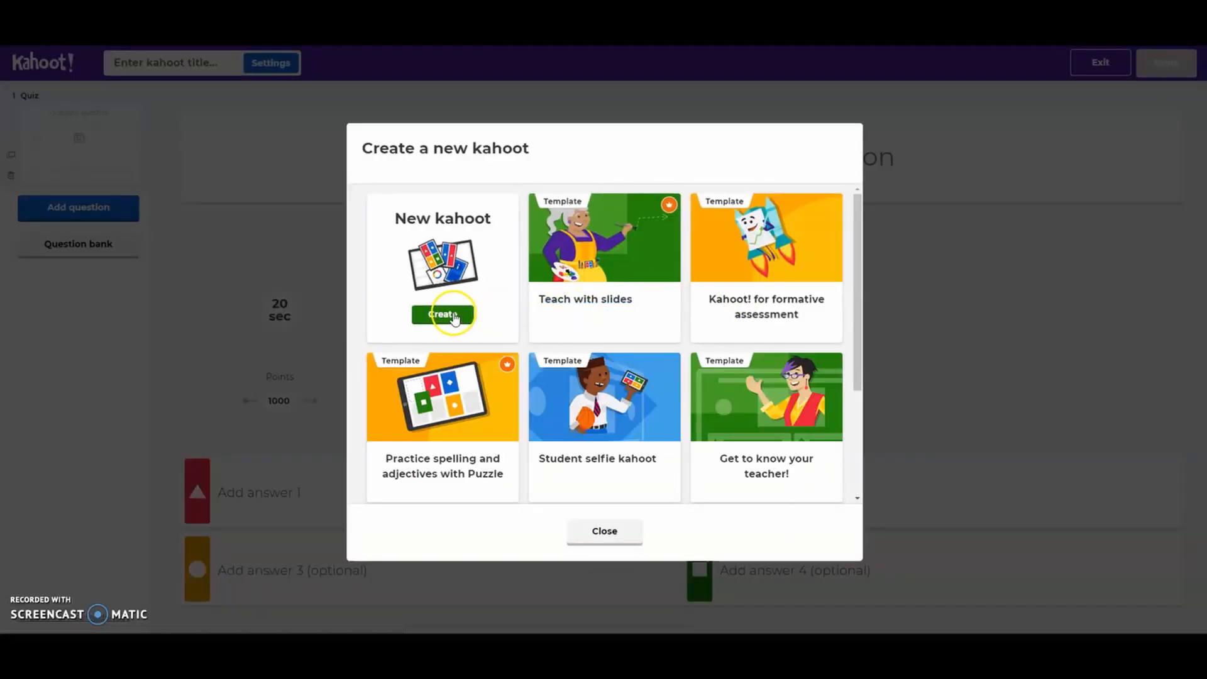
pyautogui.click(453, 316)
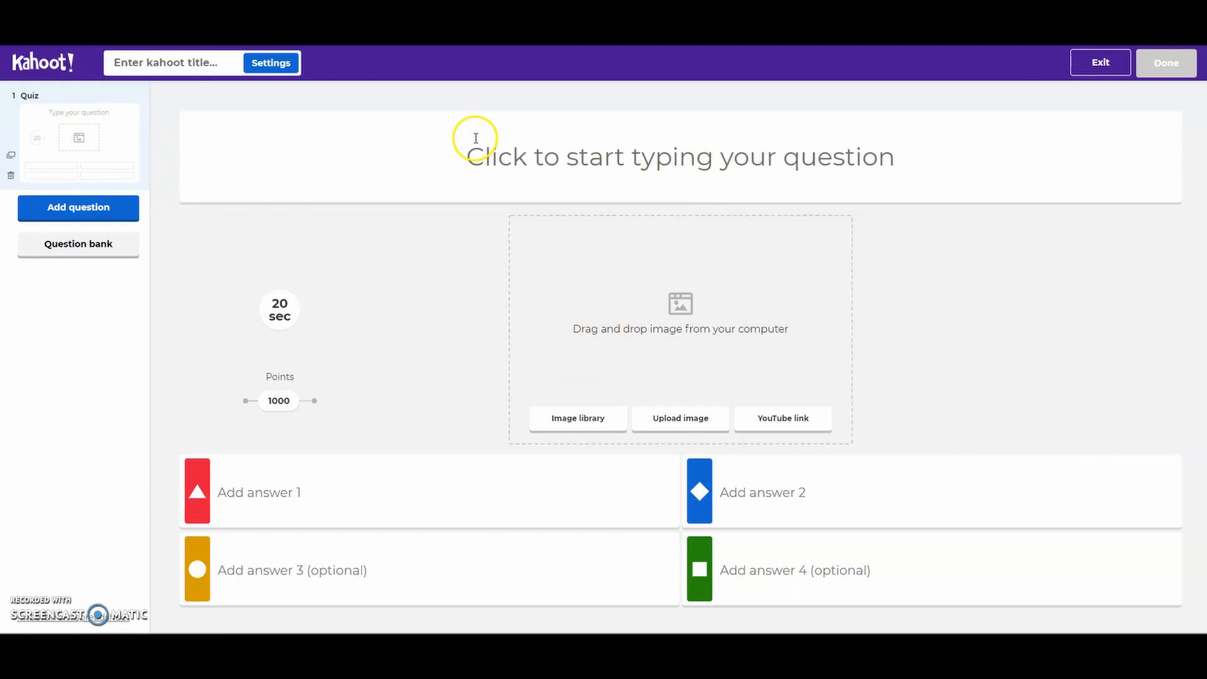
# Enter "What does the acronym MAT stand for?" as the text of the first quiz question.
pyautogui.click(630, 152)
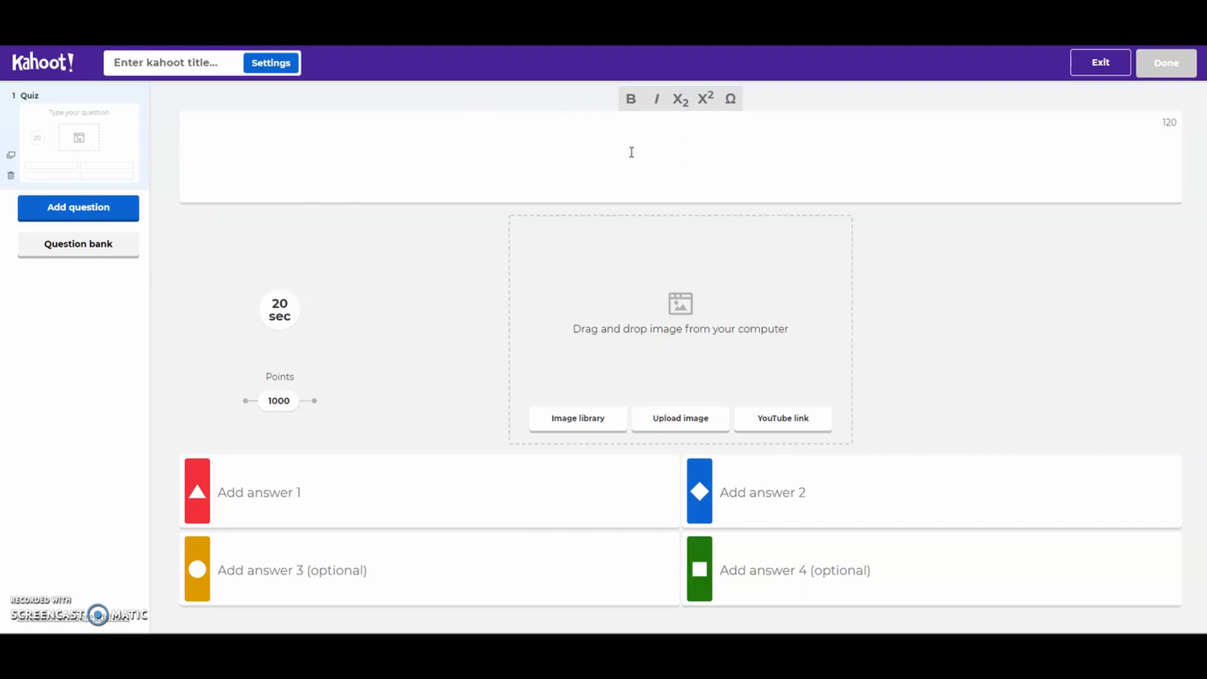
pyautogui.write('What does the ')
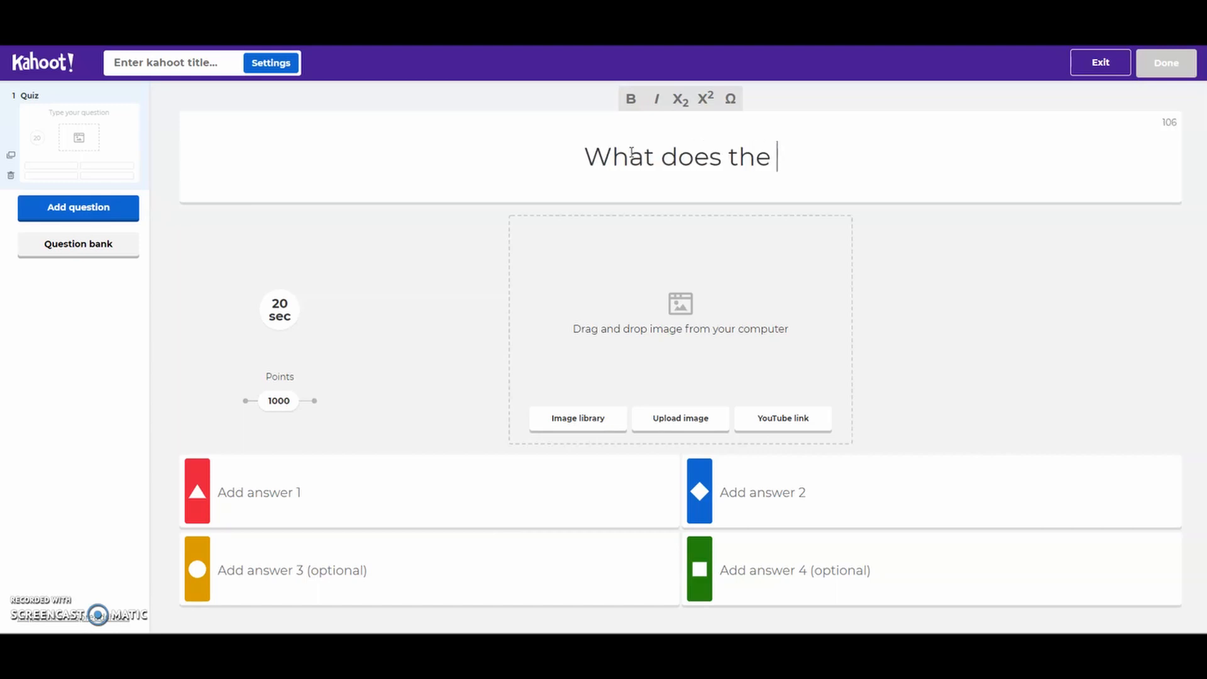
pyautogui.write('acrony')
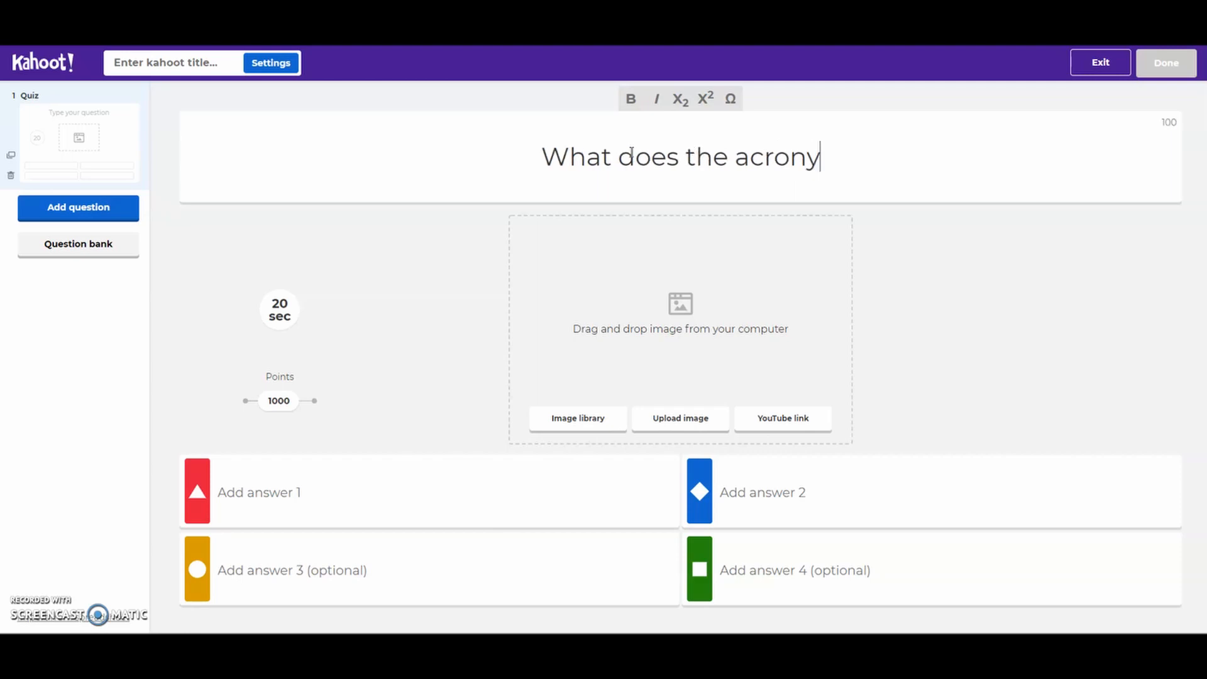
pyautogui.write('m M')
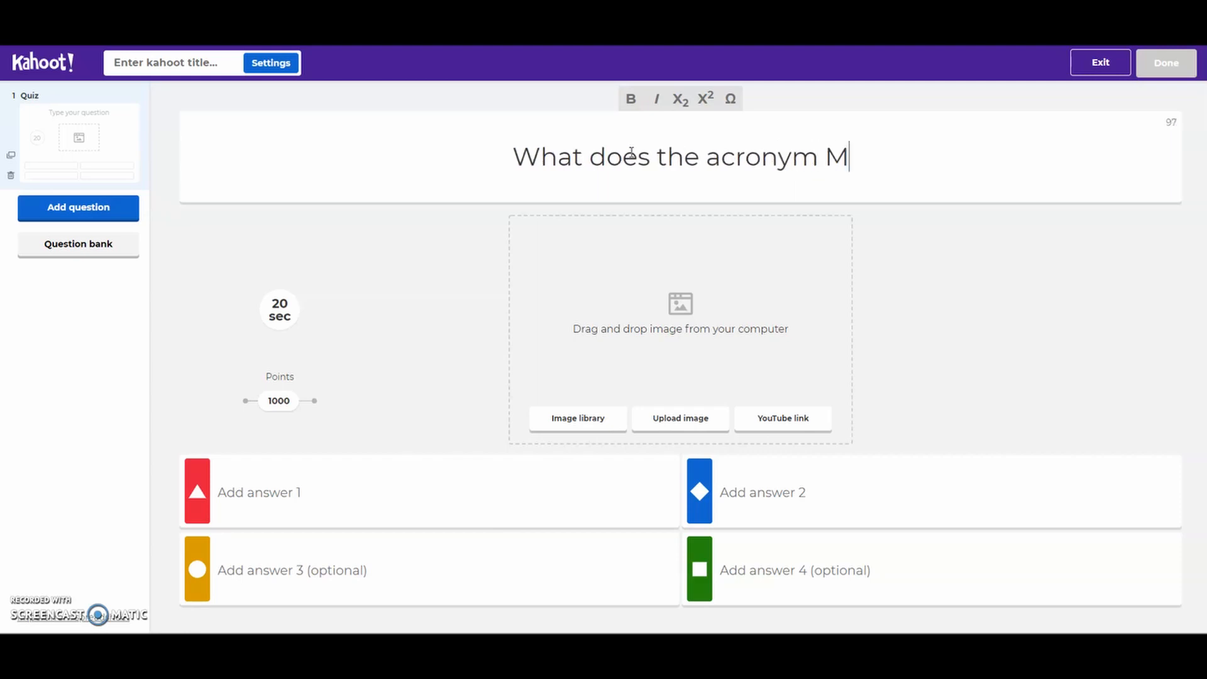
pyautogui.write('AT ')
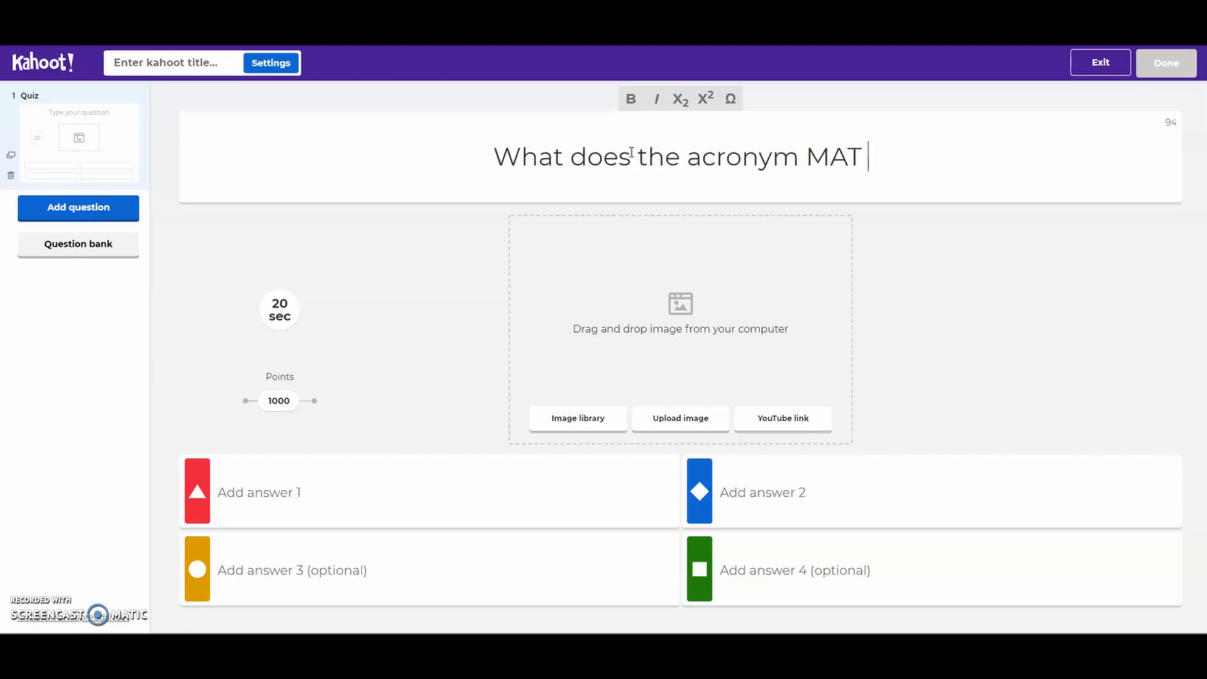
pyautogui.write('stand for')
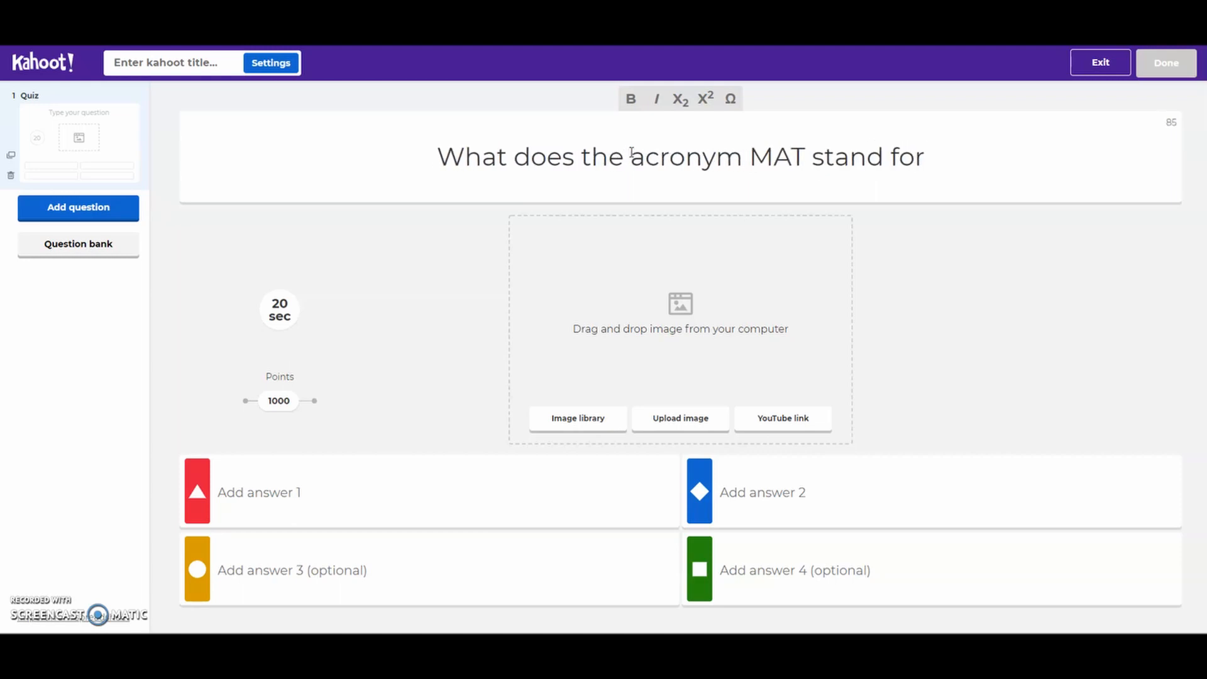
pyautogui.write('?')
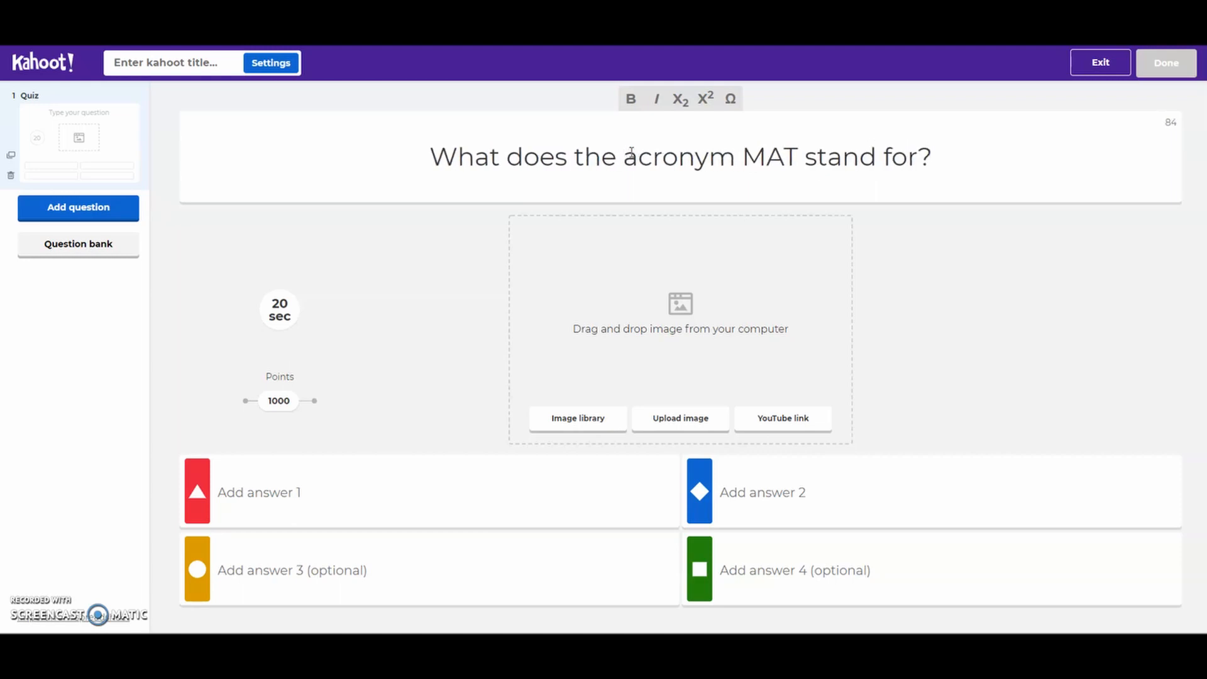
pyautogui.click(560, 167)
# Enter "Man at Target" as answer 1 and "My Airplane Turns" as answer 2.
pyautogui.click(291, 496)
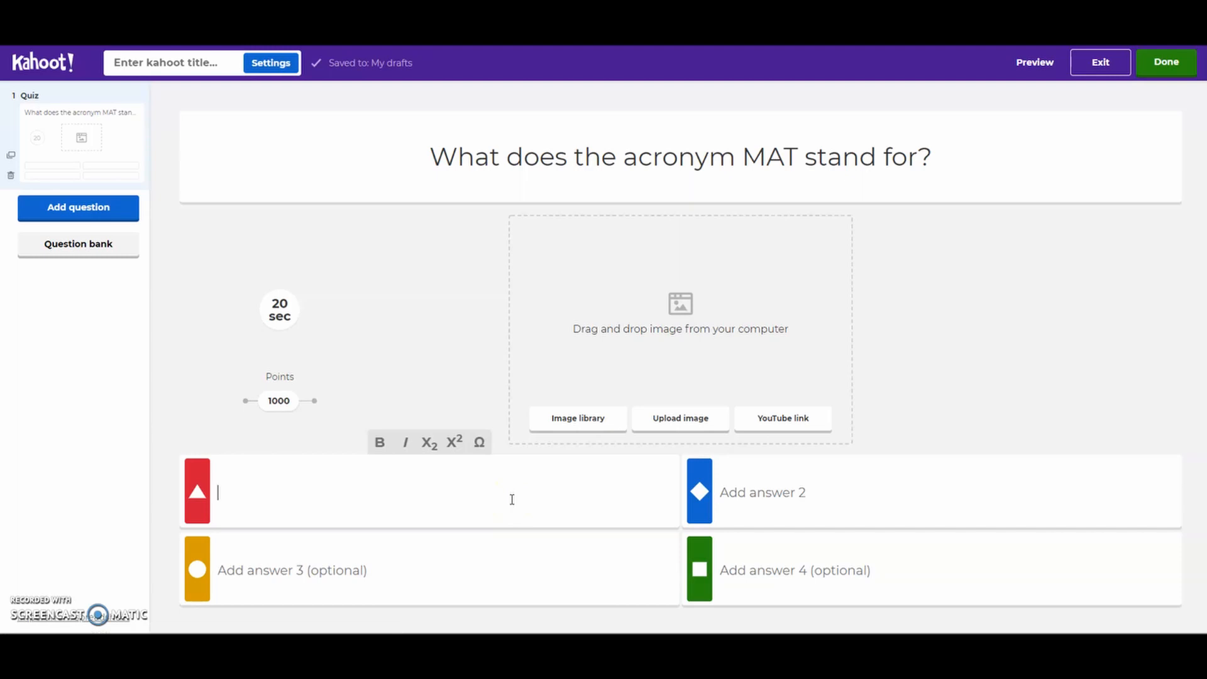
pyautogui.write('M')
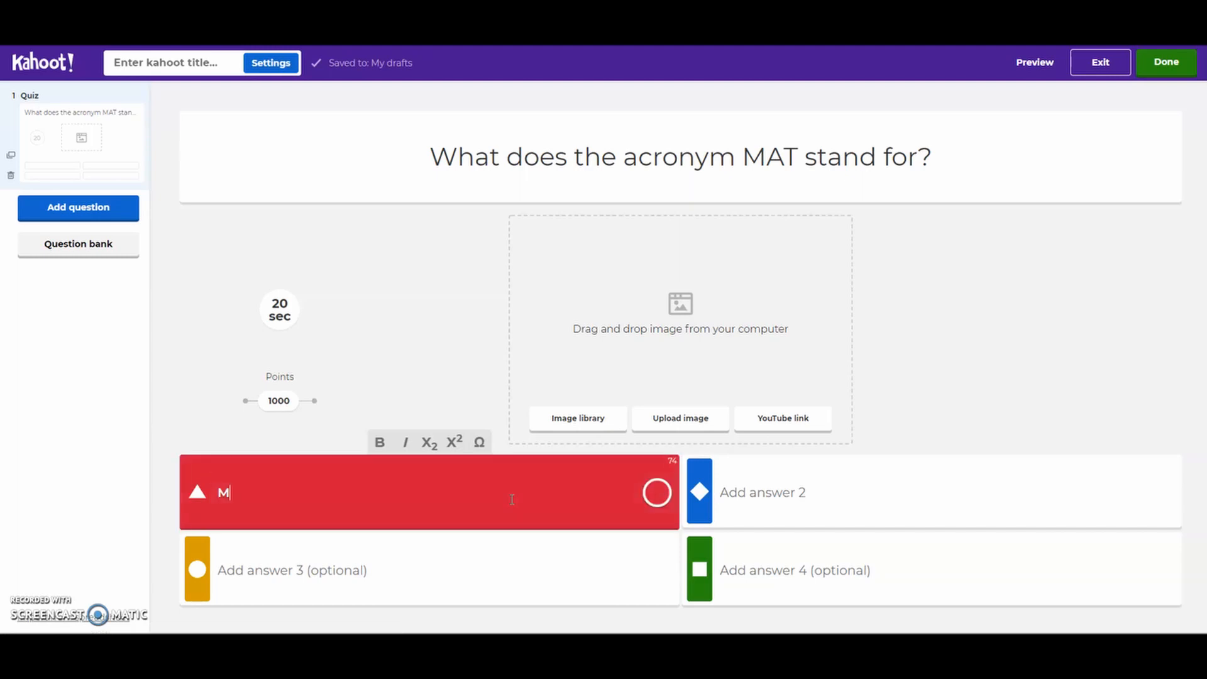
pyautogui.write('an at Target')
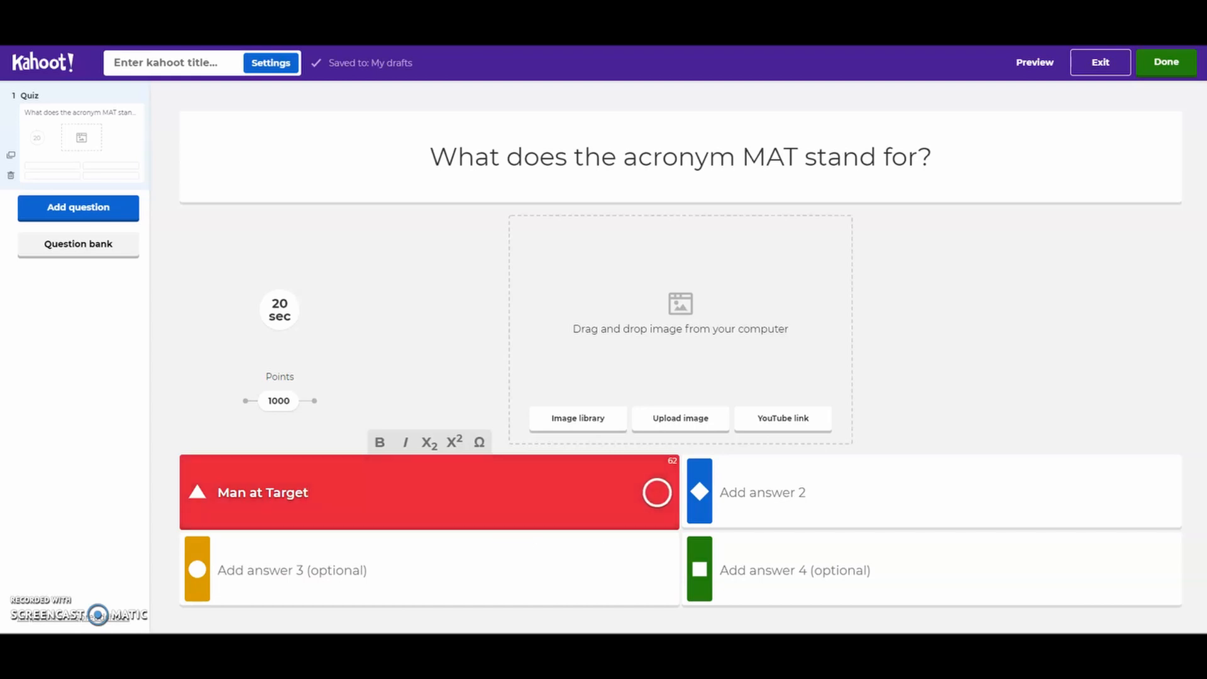
pyautogui.click(815, 500)
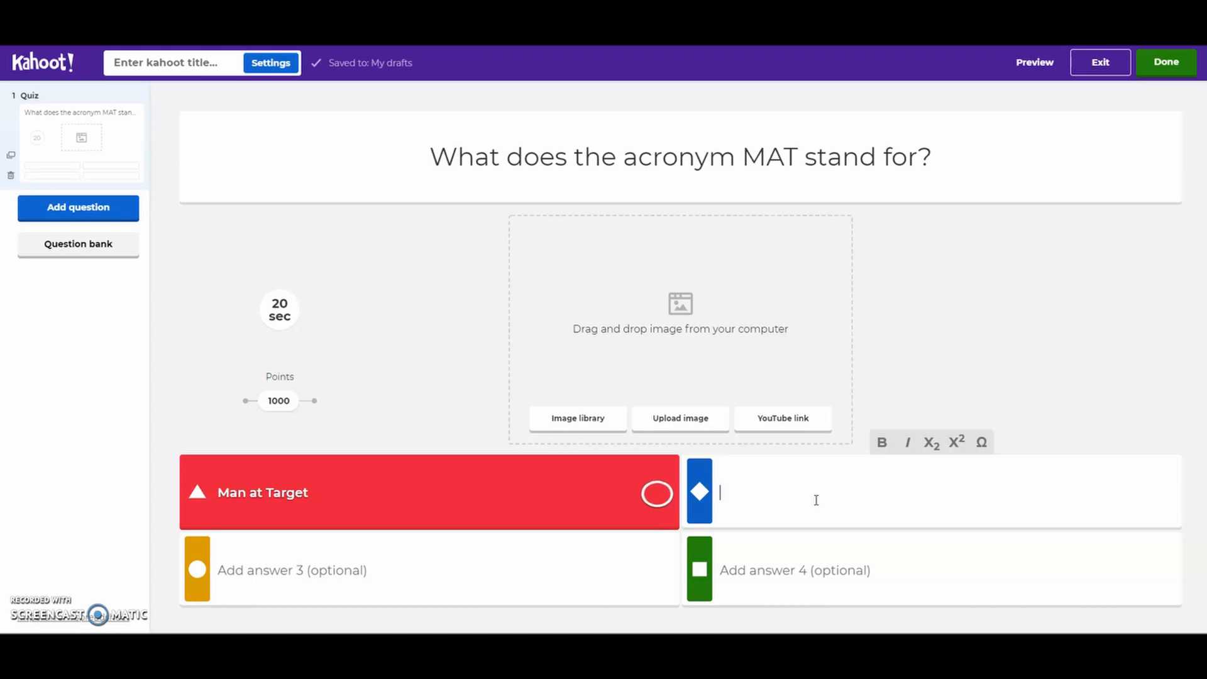
pyautogui.write('My Airp')
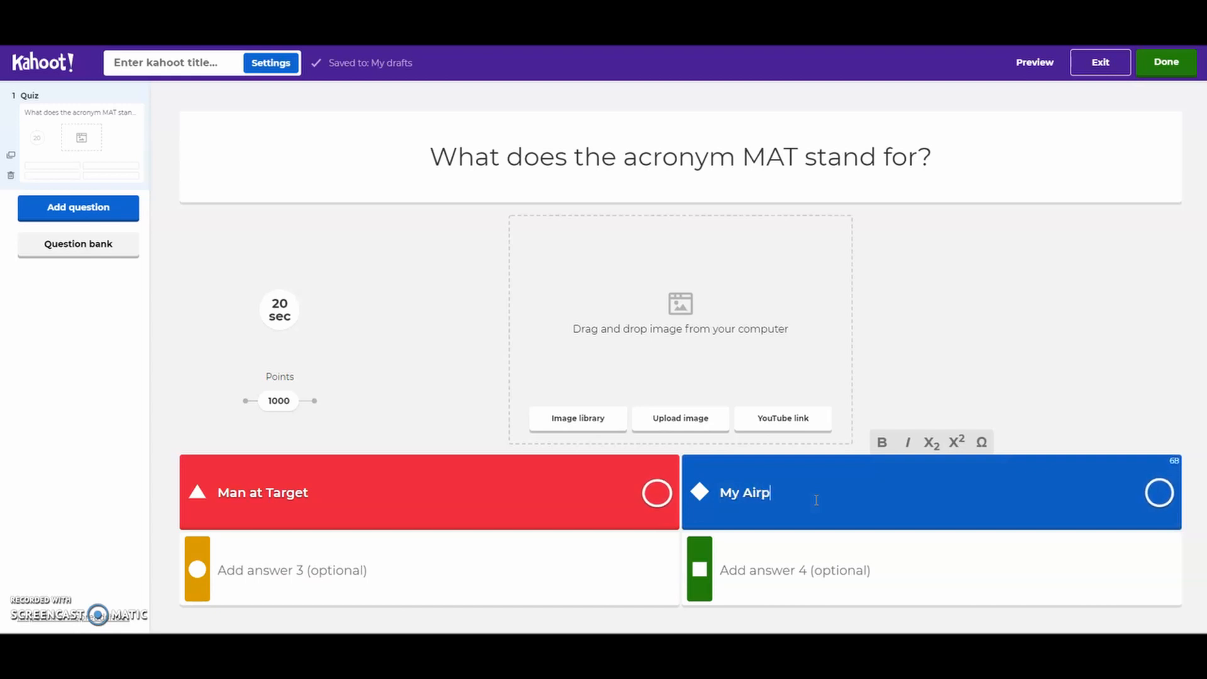
pyautogui.write('lane Turns')
# Enter "Muzzle Action Trigger" as answer 3 of the MAT question.
pyautogui.click(433, 572)
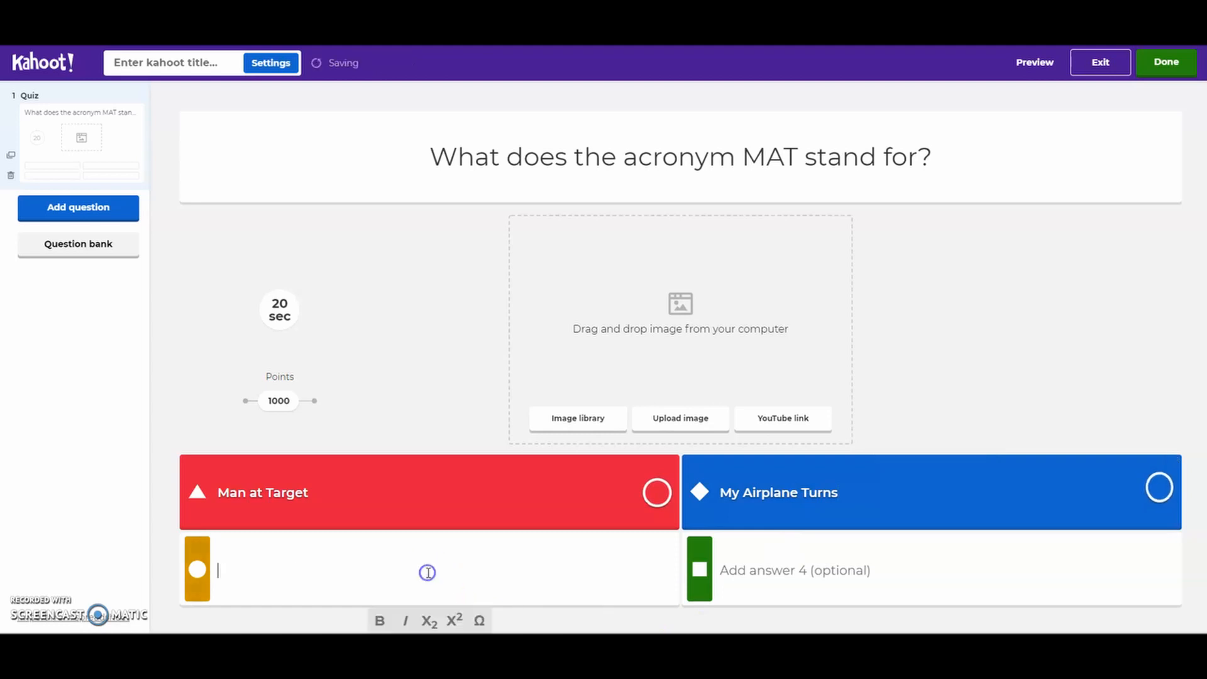
pyautogui.write('M')
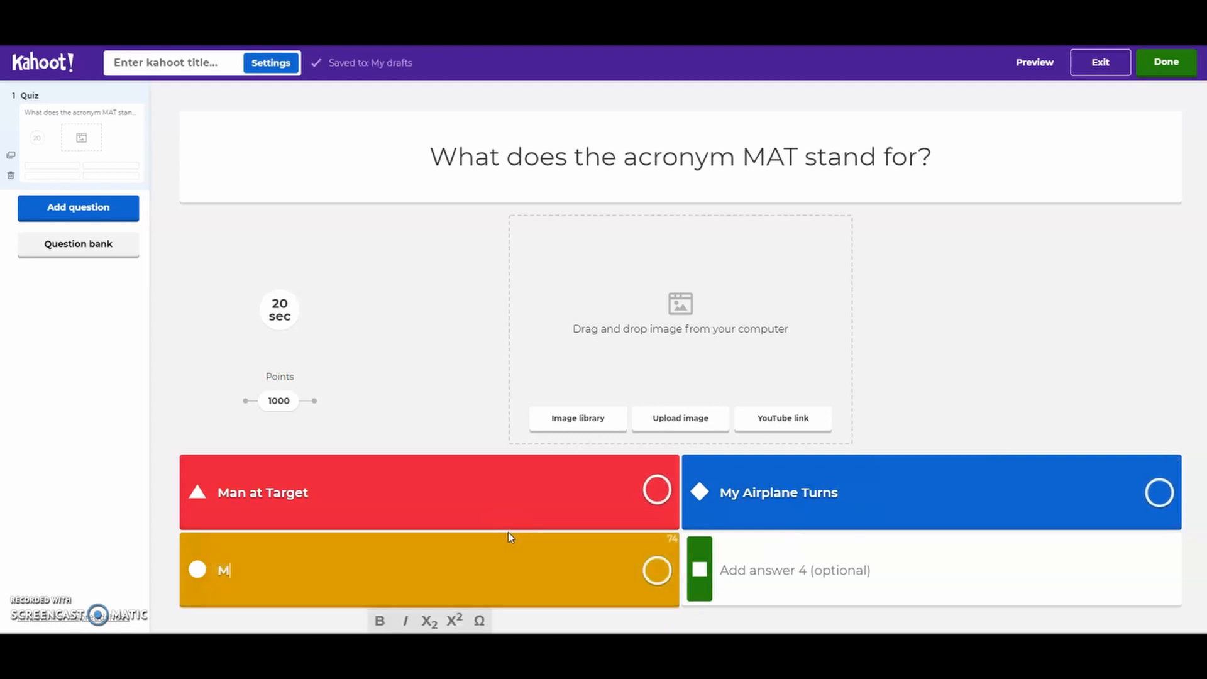
pyautogui.write('uzzle A')
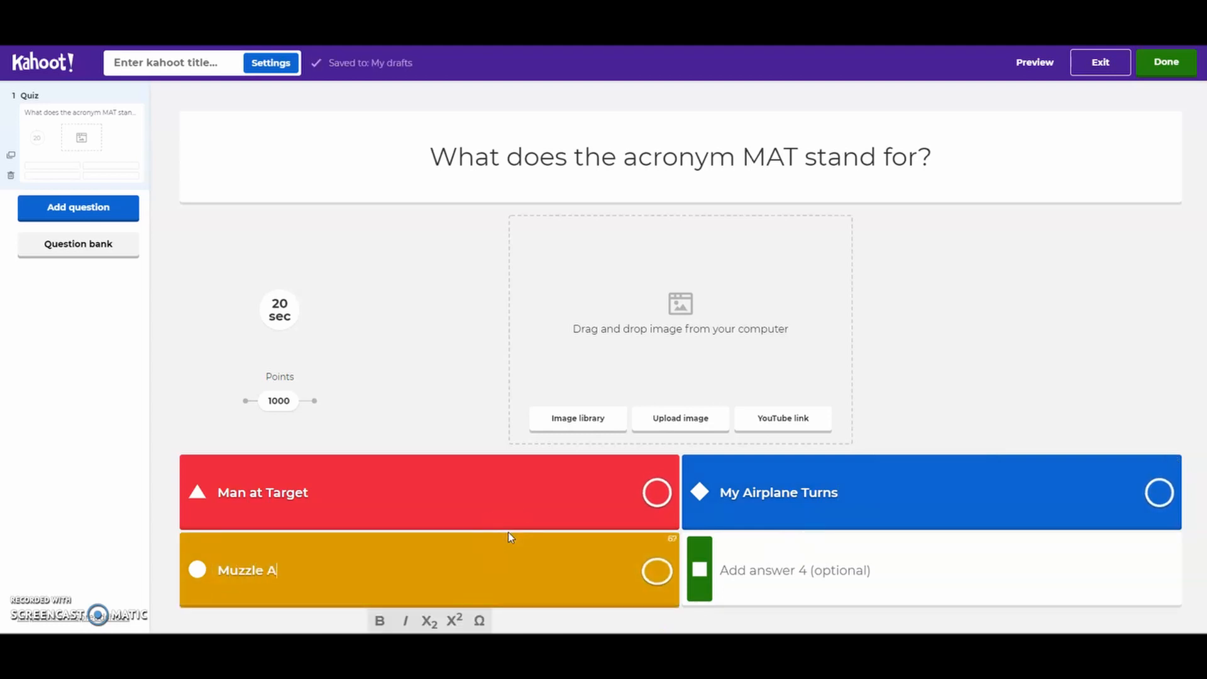
pyautogui.write('ction Trigger')
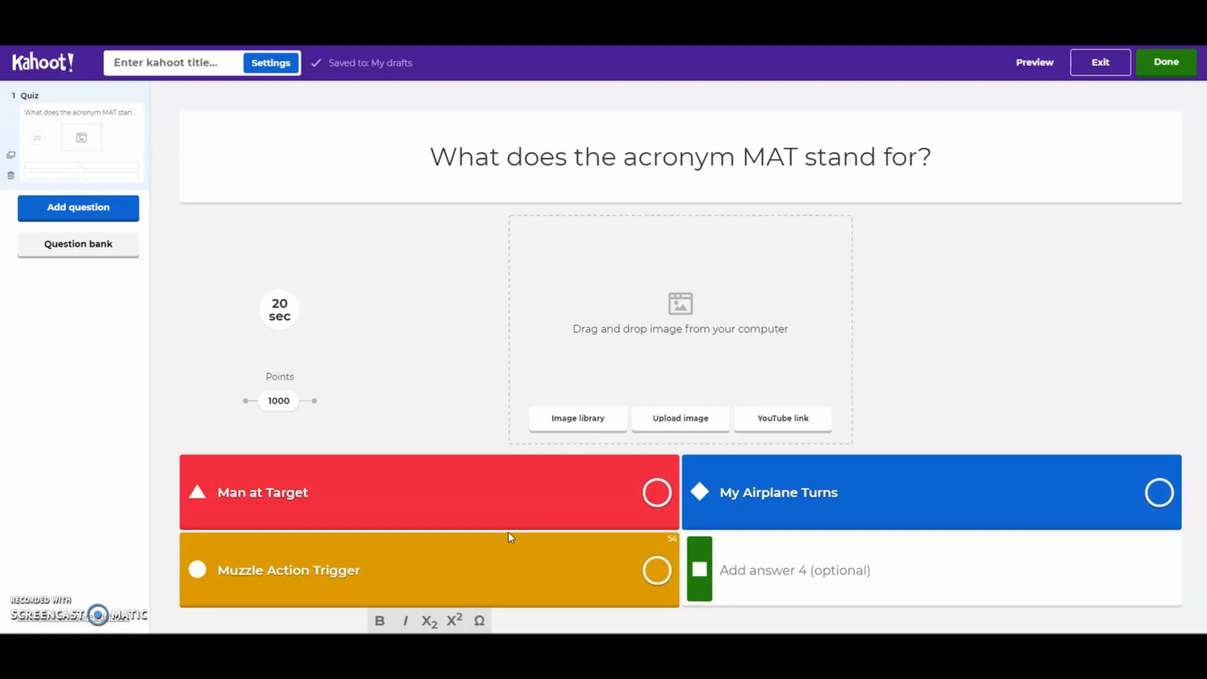
# Enter "Must Announce Times" as answer 4 and mark "Muzzle Action Trigger" as the correct answer.
pyautogui.click(786, 576)
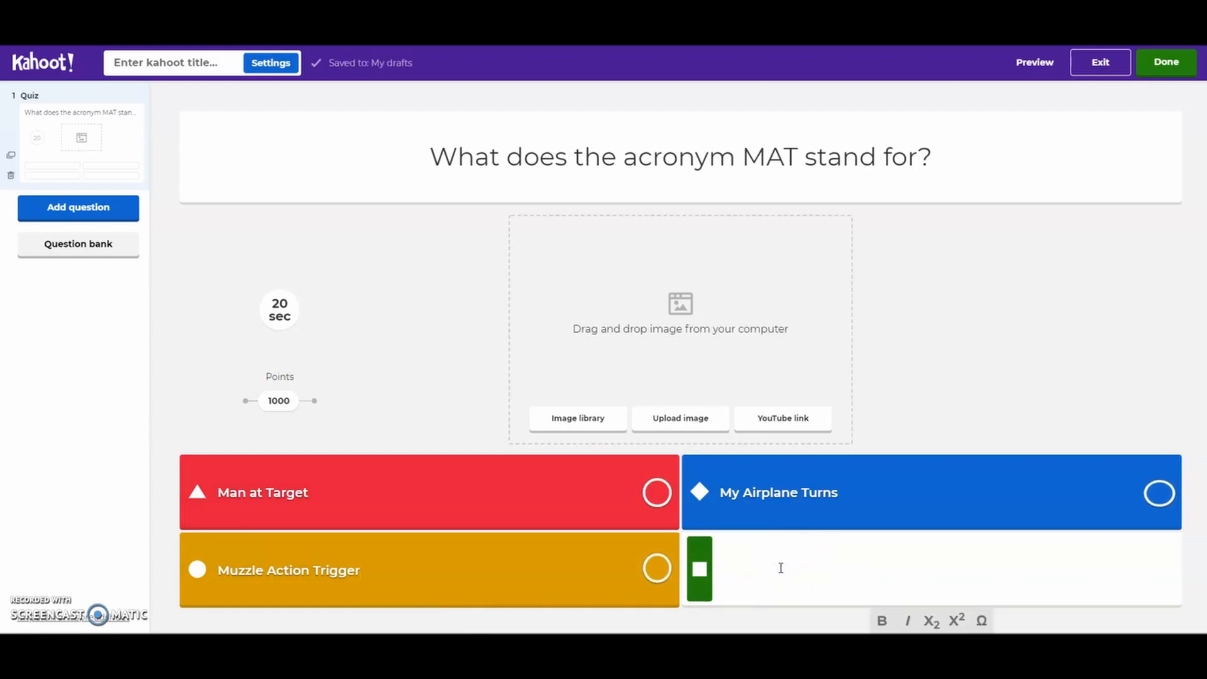
pyautogui.write('Must A')
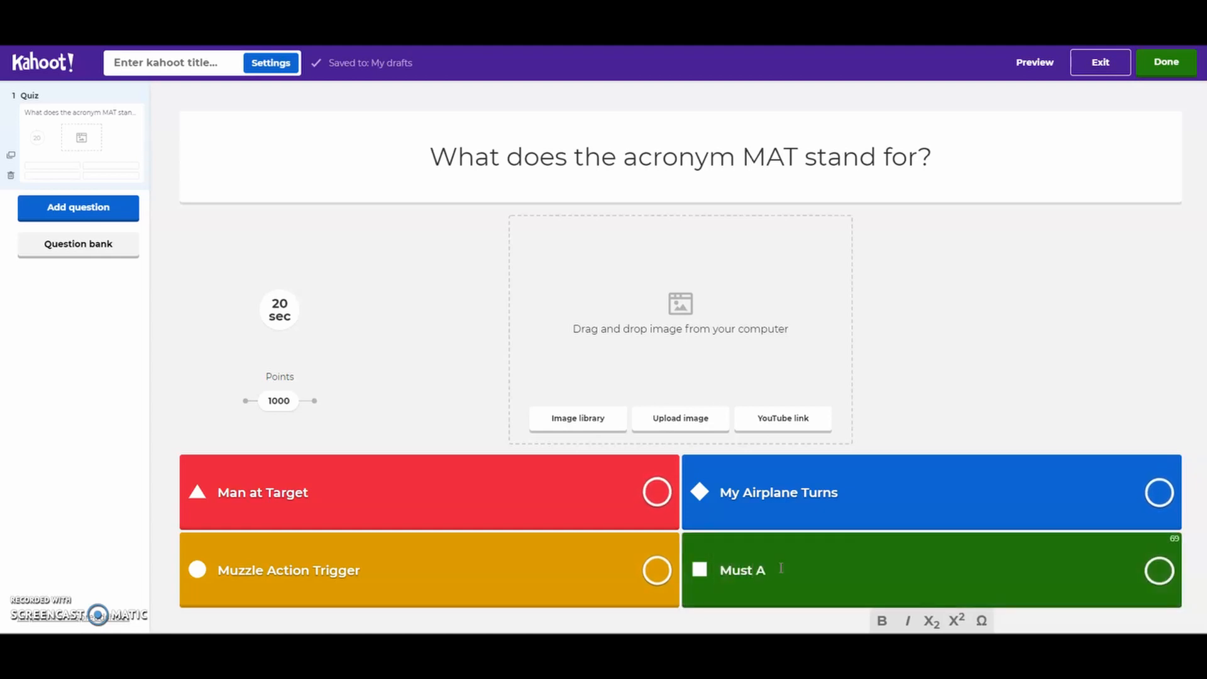
pyautogui.write('nnoun')
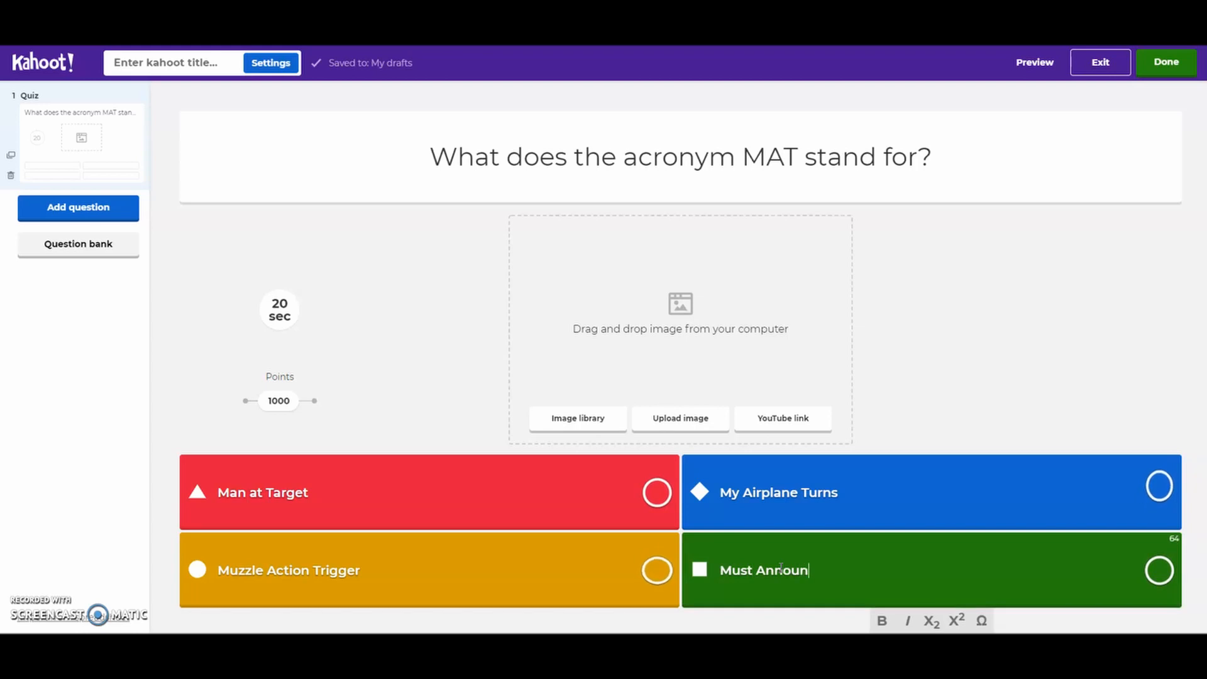
pyautogui.write('ce Times')
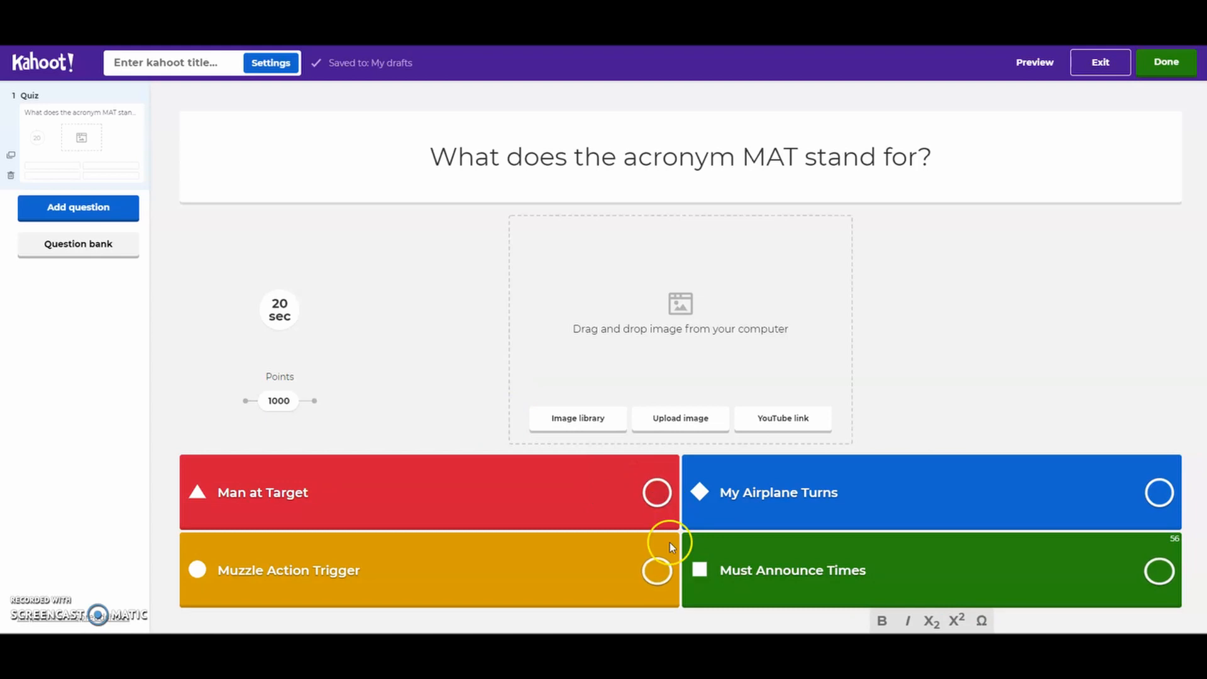
pyautogui.click(657, 579)
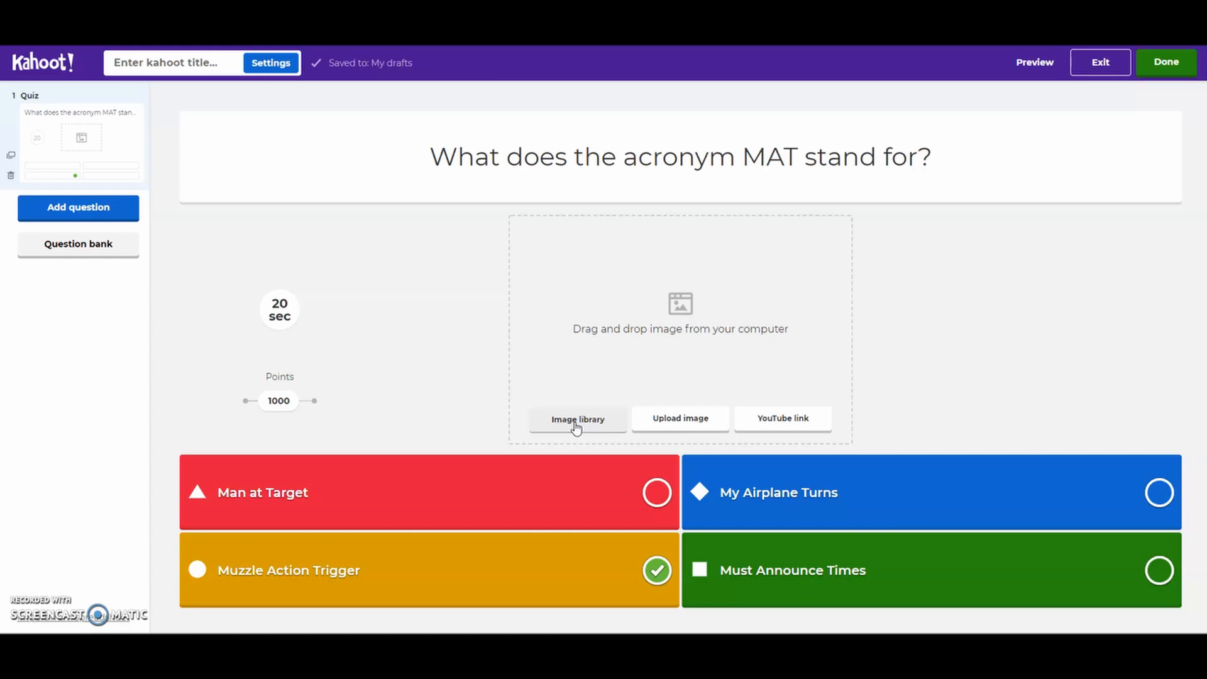
# Upload the rifle picture 499 from the computer as the image for the MAT question.
pyautogui.click(689, 417)
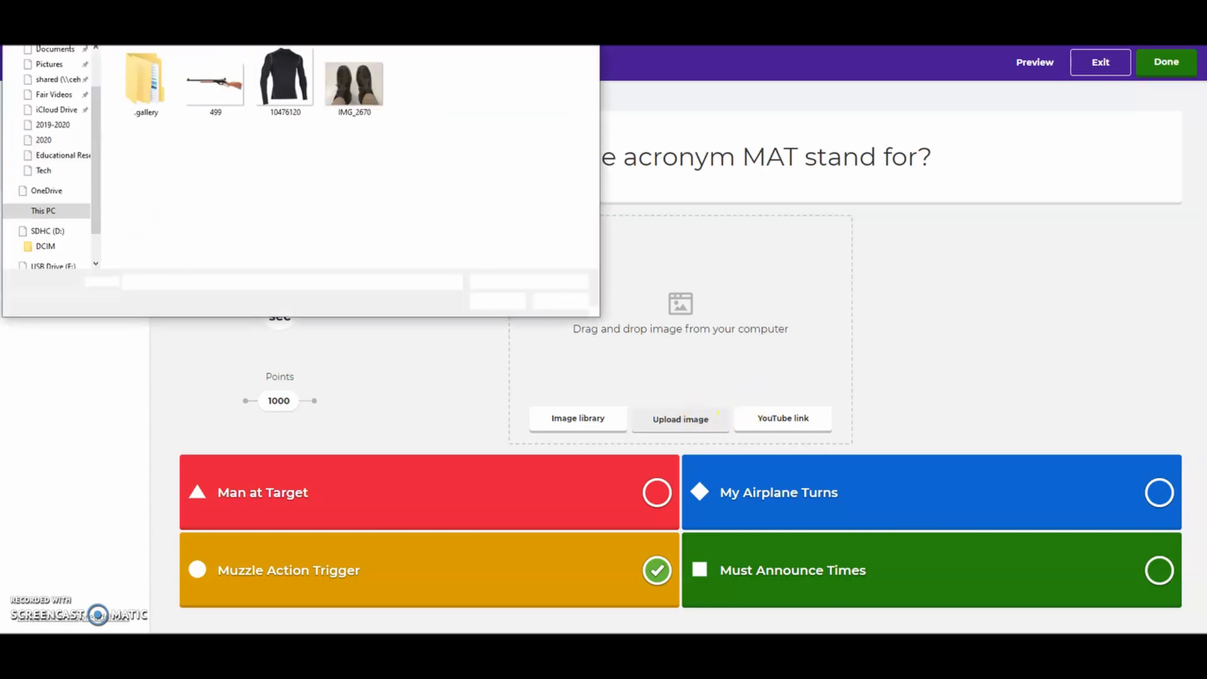
pyautogui.click(220, 94)
pyautogui.moveTo(220, 94); pyautogui.dragTo(309, 179)
pyautogui.click(497, 300)
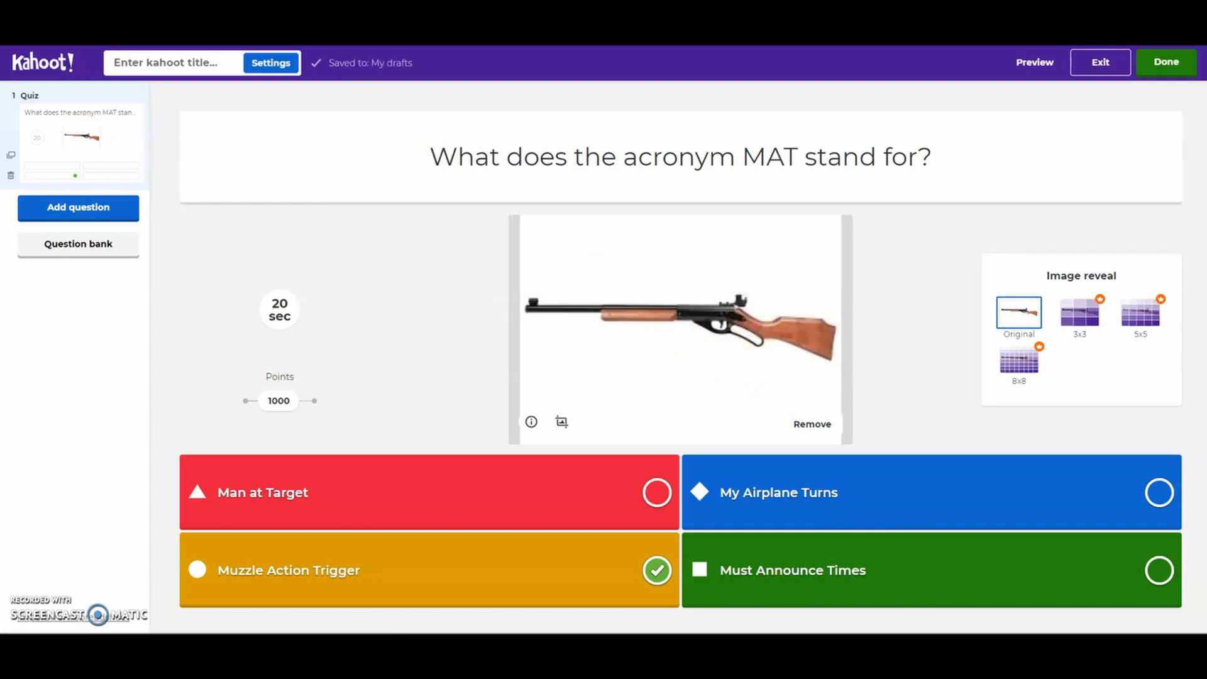
# Add a true-or-false question with the text "Compression garments are not allowed.".
pyautogui.click(63, 212)
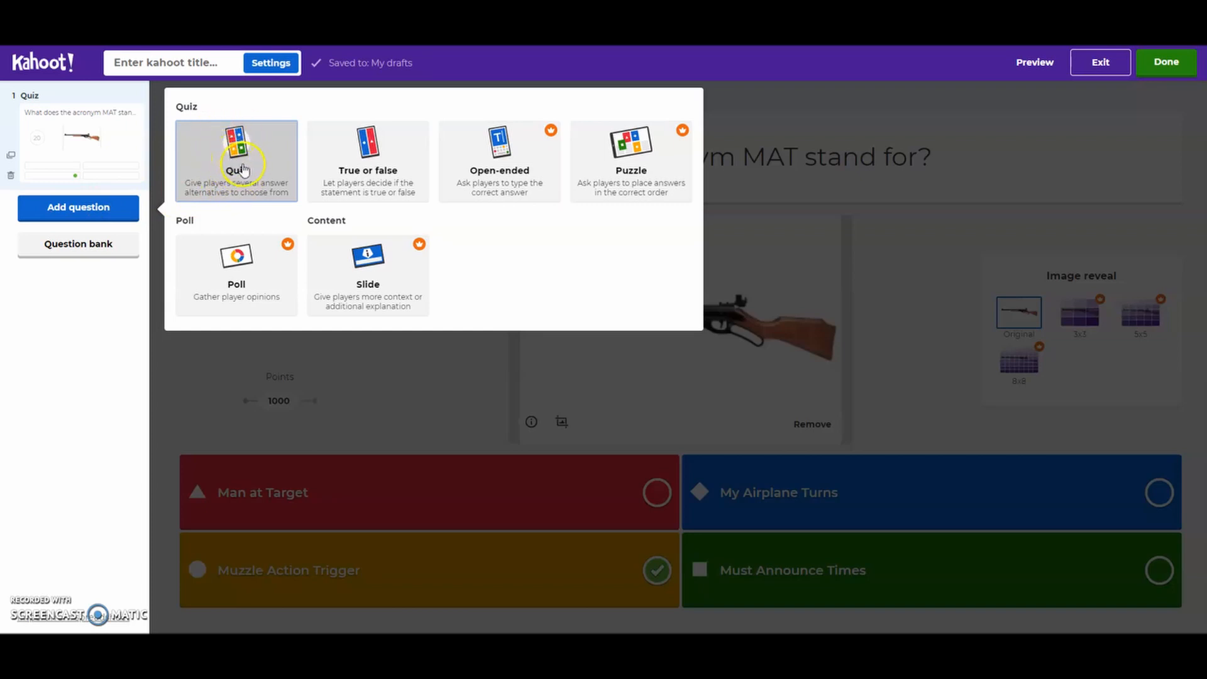
pyautogui.click(375, 165)
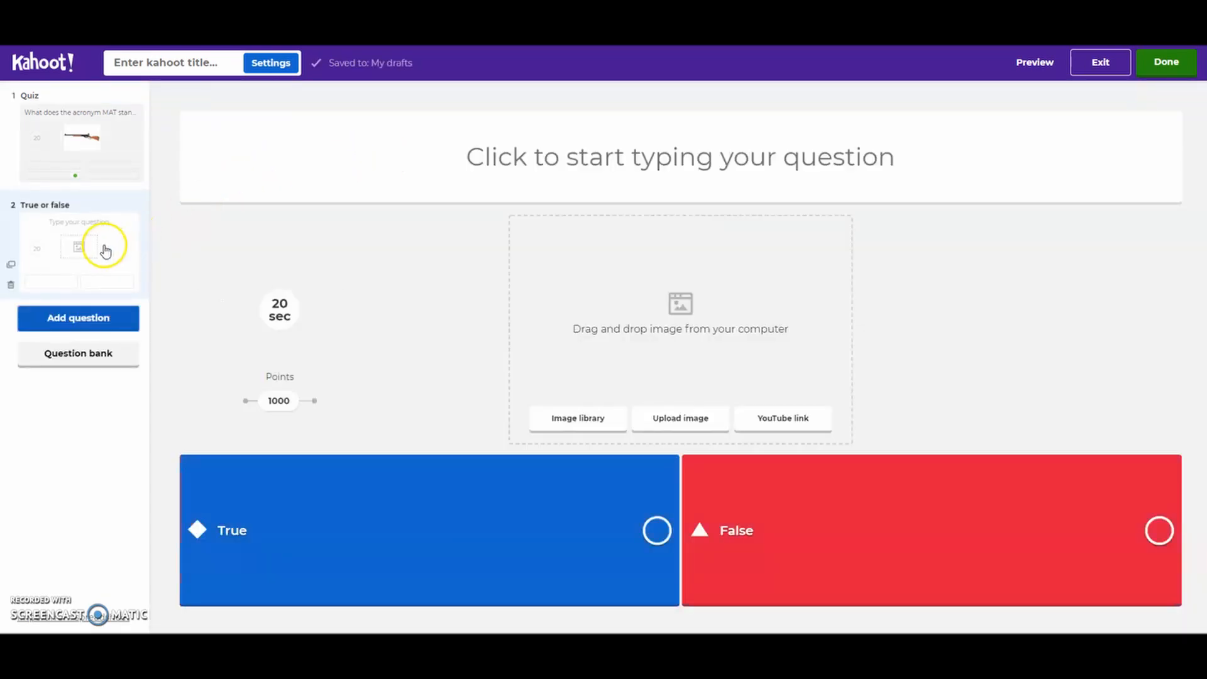
pyautogui.click(609, 158)
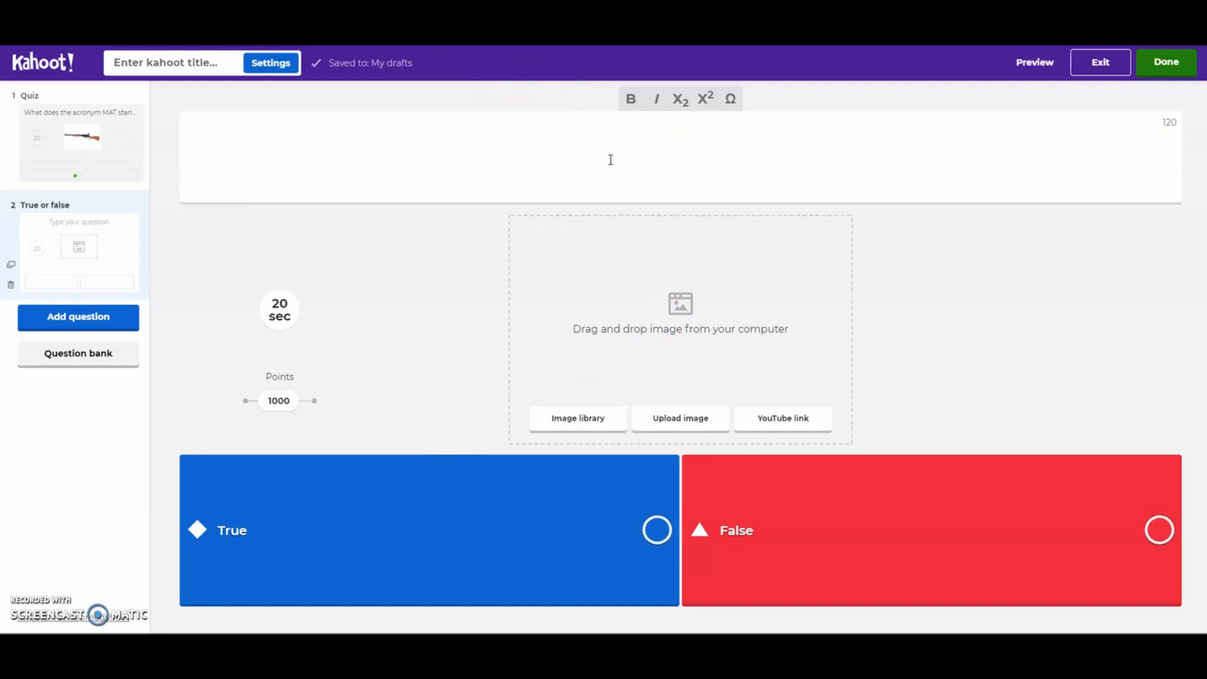
pyautogui.write('Comp')
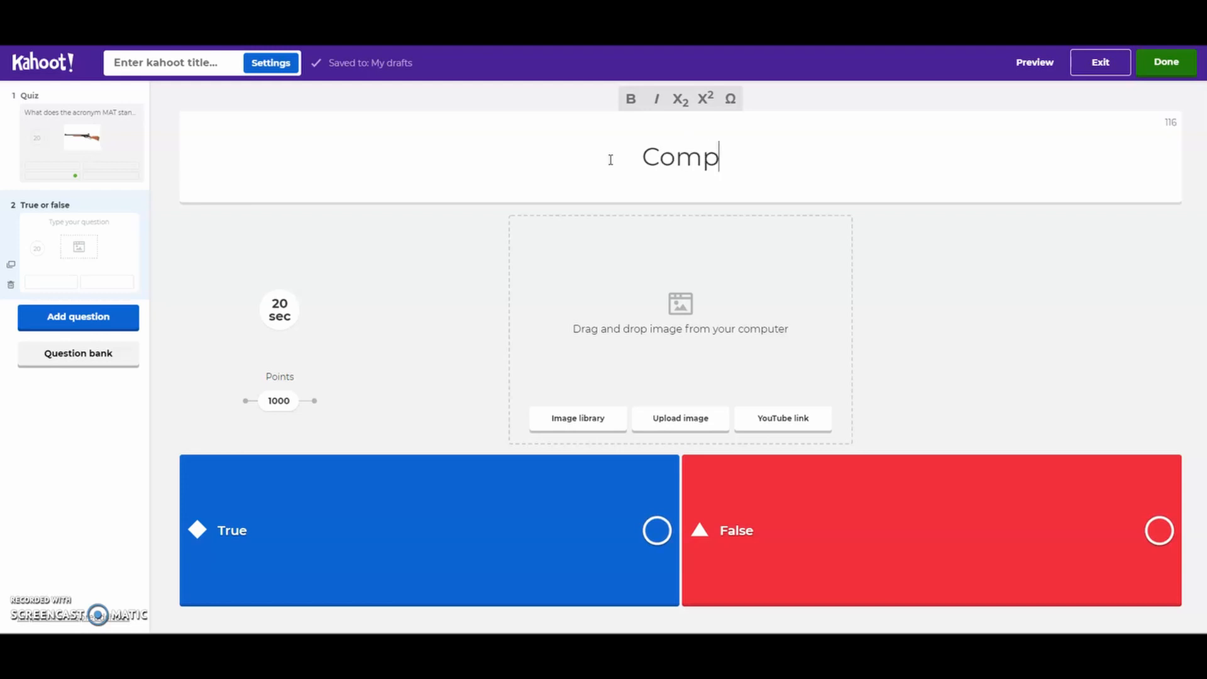
pyautogui.write('ression Gar')
pyautogui.press('BackSpace')
pyautogui.press('BackSpace')
pyautogui.press('BackSpace')
pyautogui.write('gar')
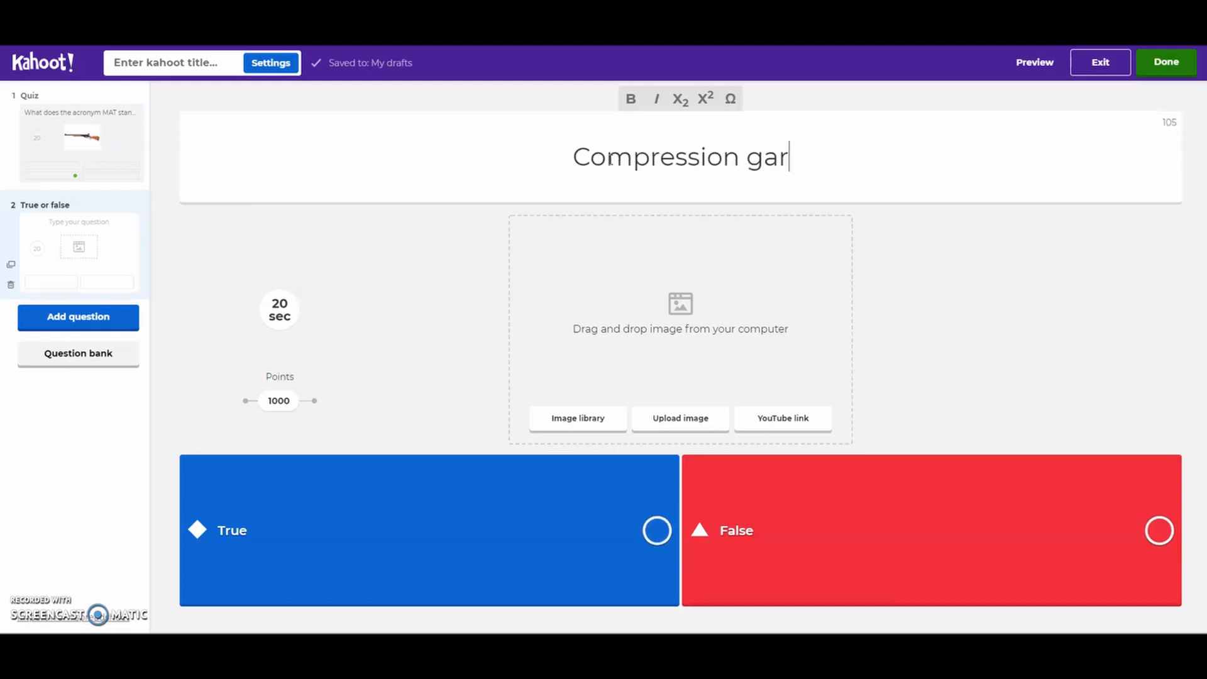
pyautogui.write('ments are ')
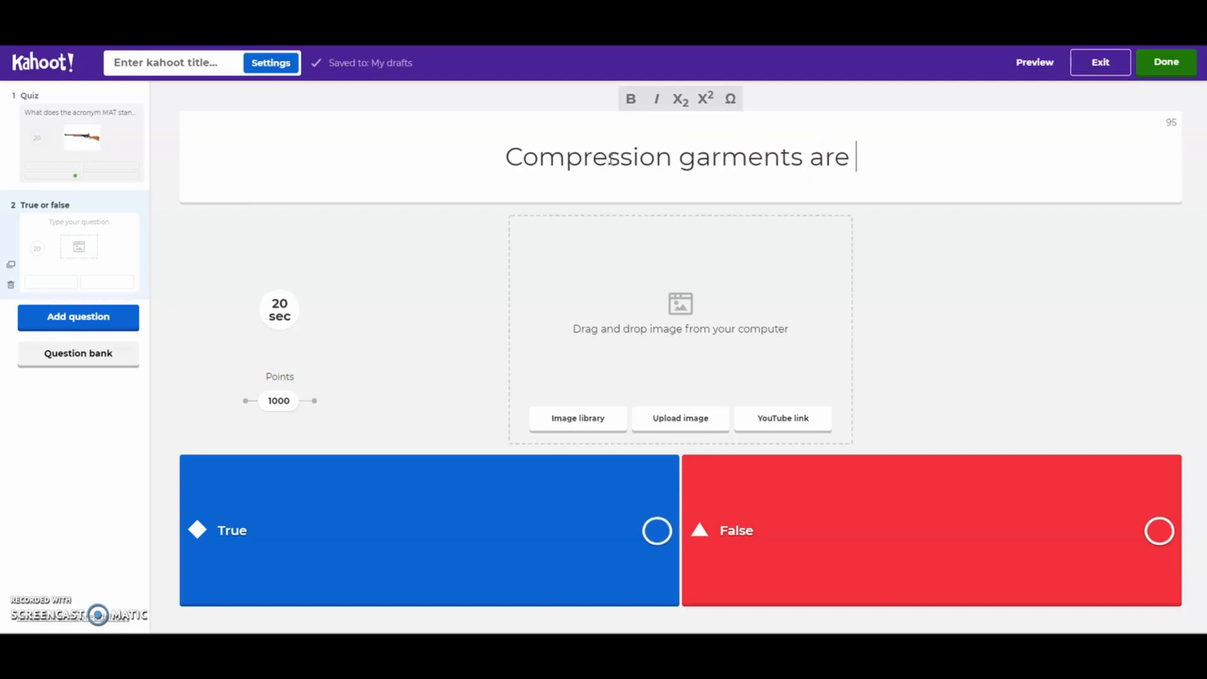
pyautogui.write('not allowed.')
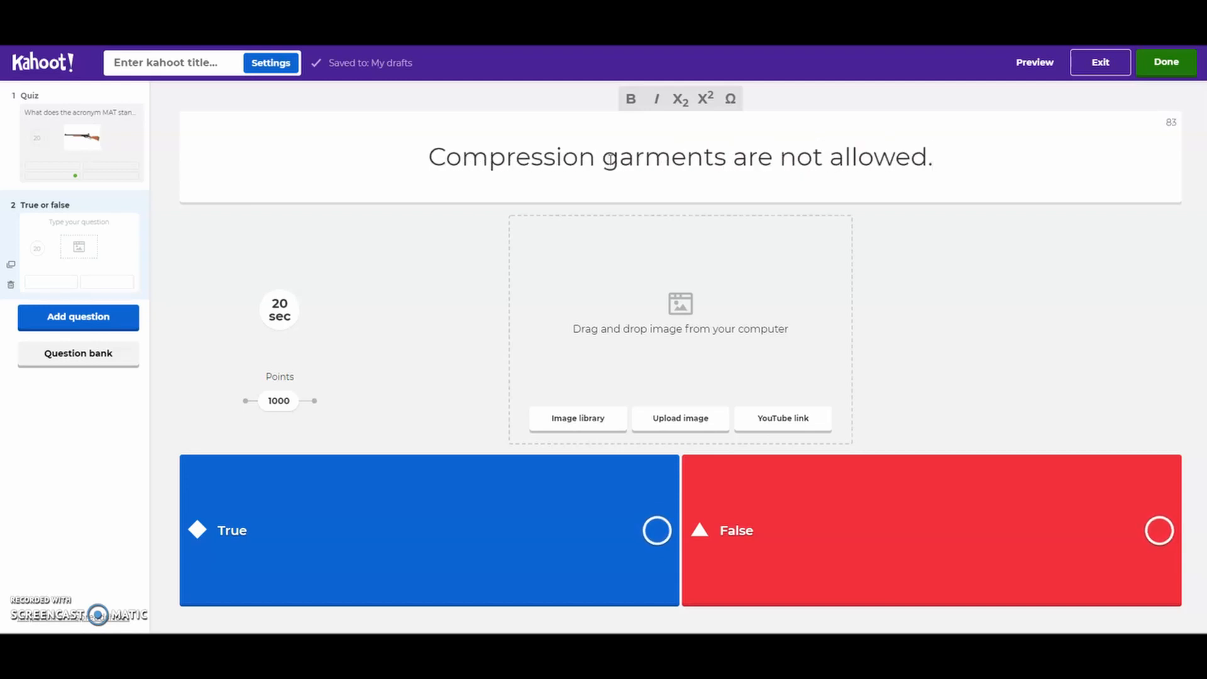
pyautogui.click(530, 158)
# Upload image 10476120 to the true-or-false question and give it the alternative text "Compression Shirt" and credit source "academy.com".
pyautogui.click(674, 418)
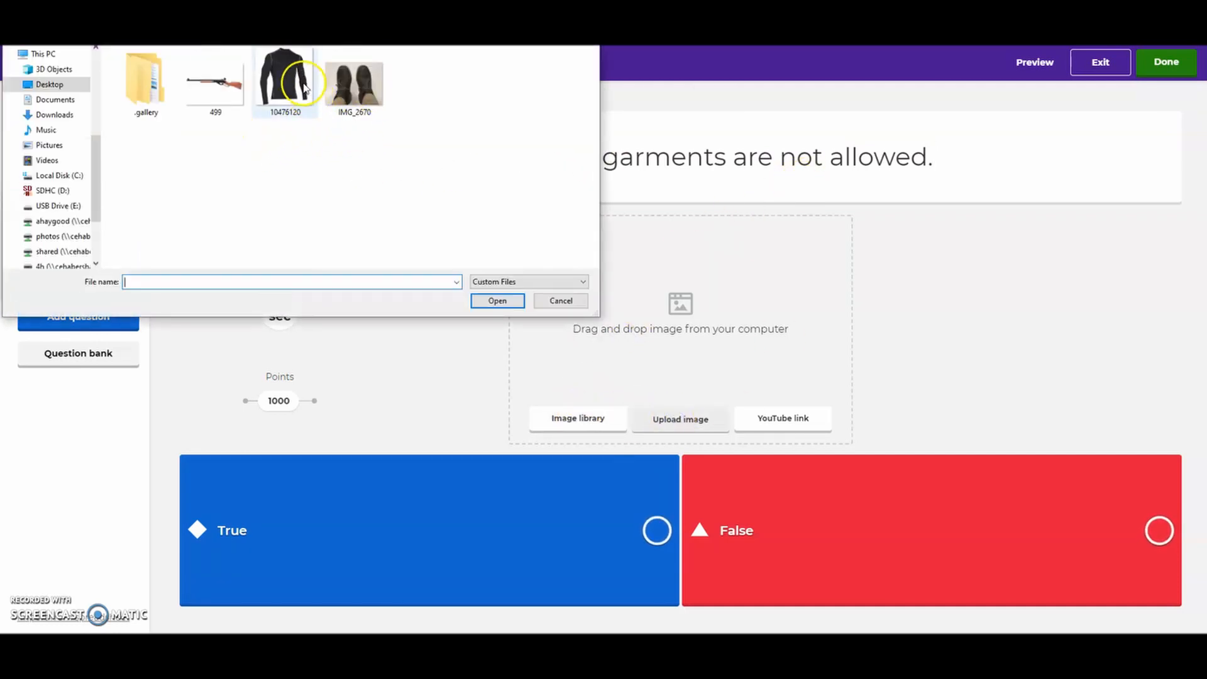
pyautogui.doubleClick(292, 71)
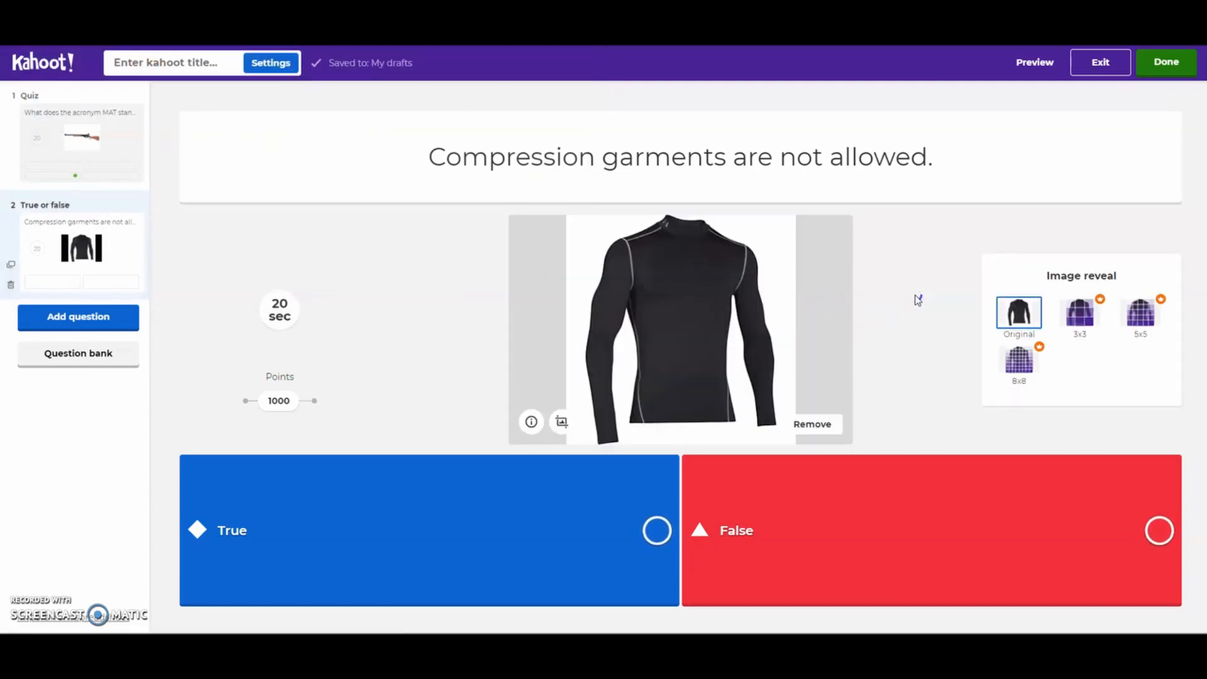
pyautogui.click(531, 422)
pyautogui.click(462, 300)
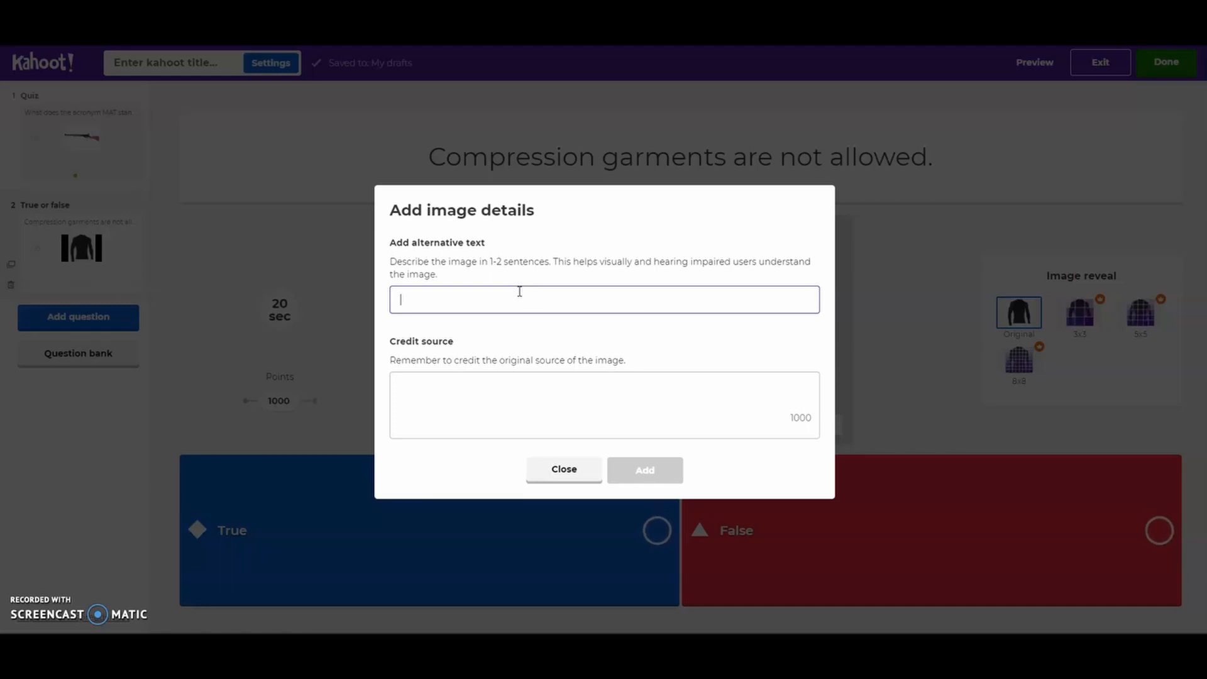
pyautogui.write('Compr')
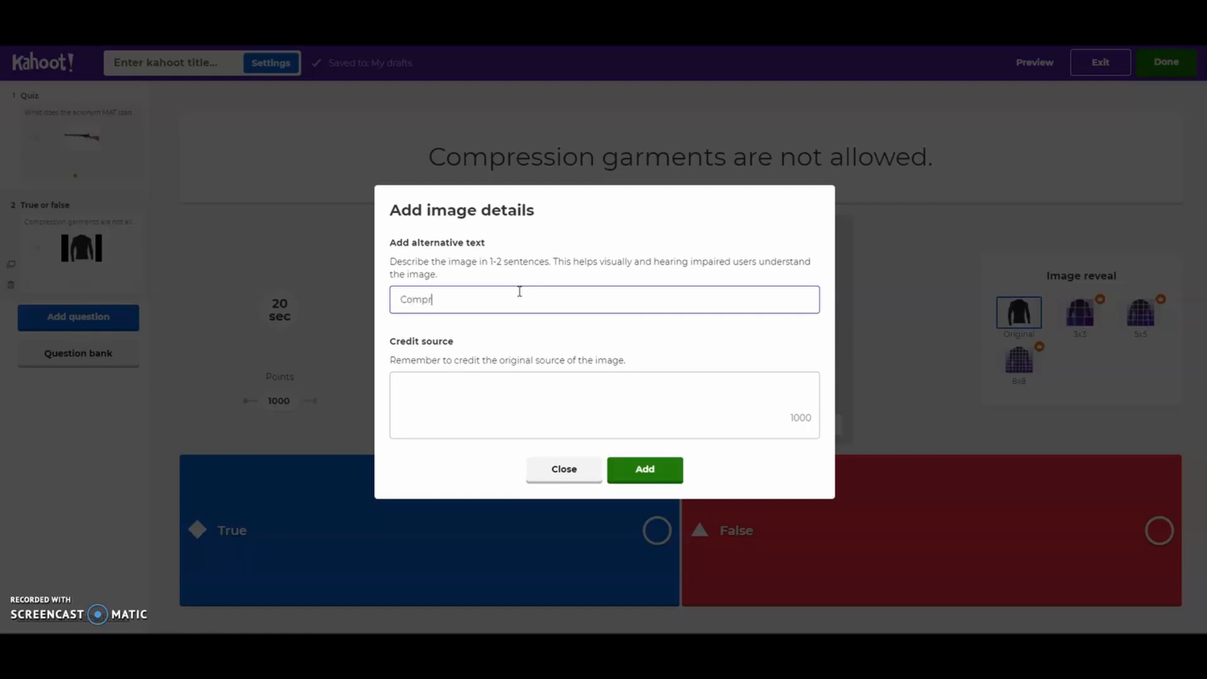
pyautogui.write('ession Shi')
pyautogui.click(603, 407)
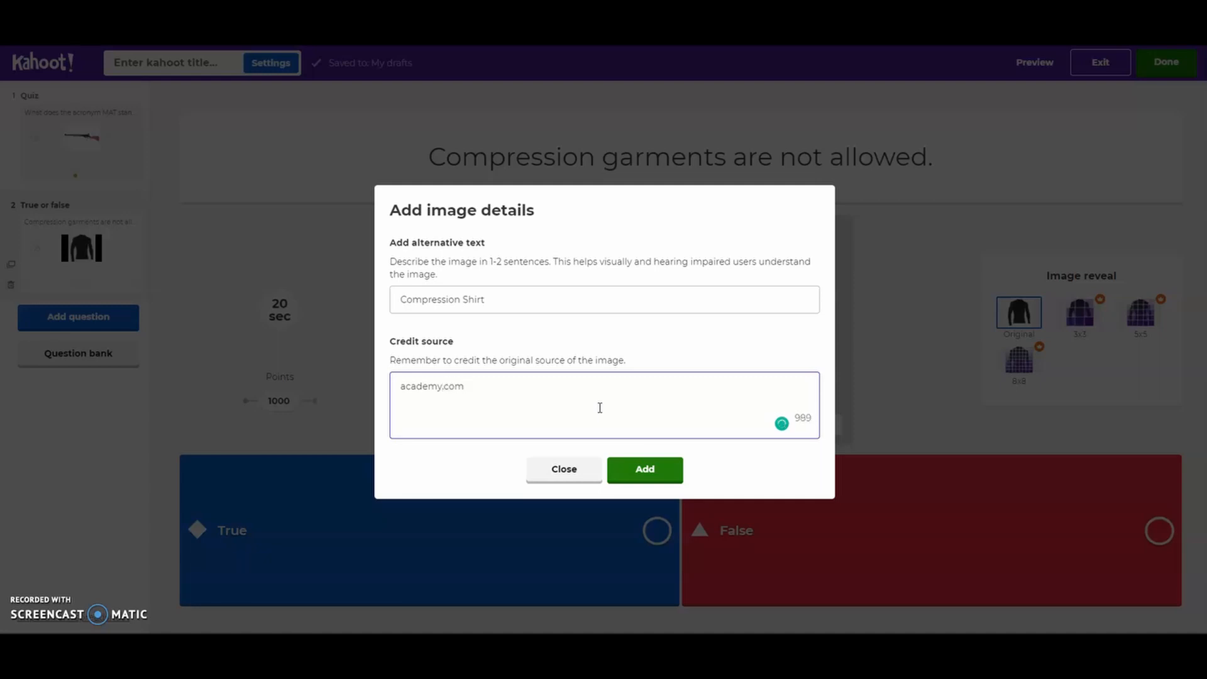
pyautogui.click(653, 475)
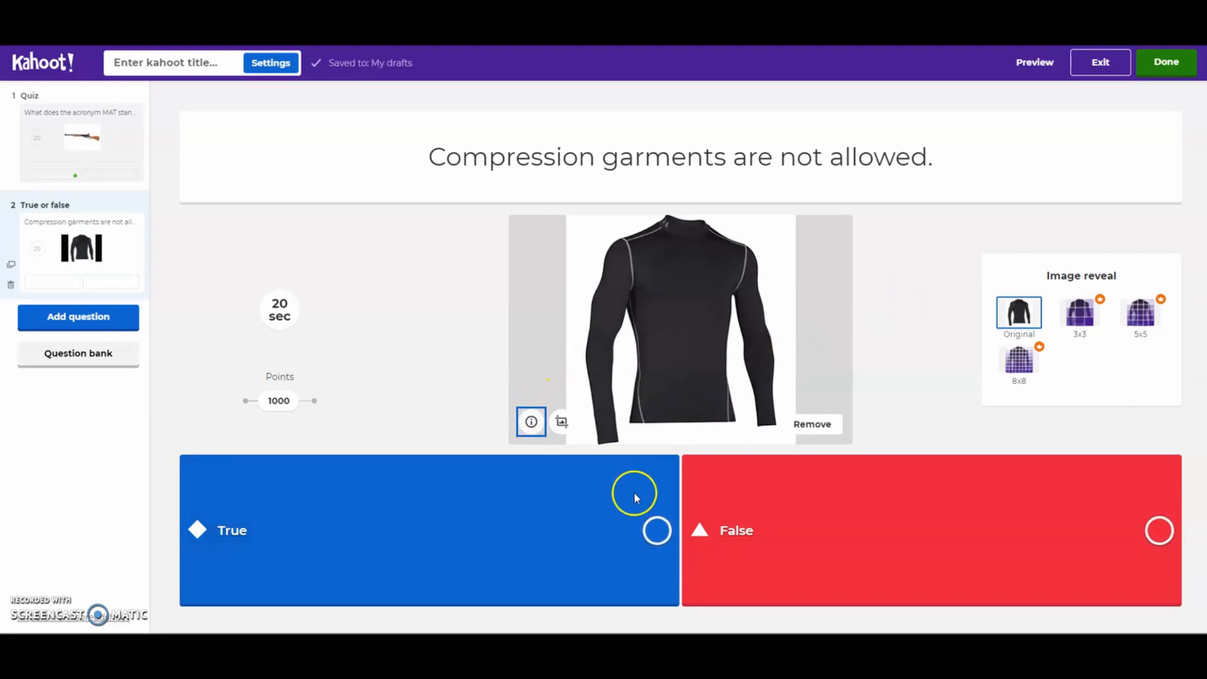
# Mark True as the correct answer to the compression garments question.
pyautogui.click(656, 532)
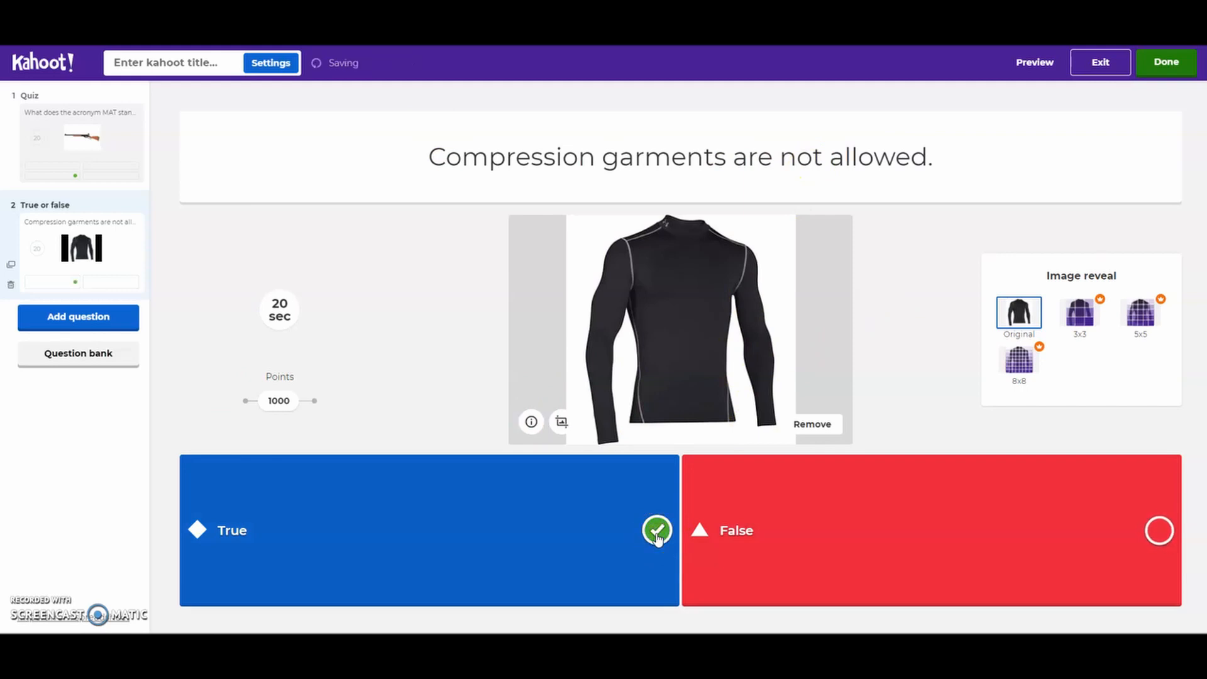
pyautogui.click(115, 318)
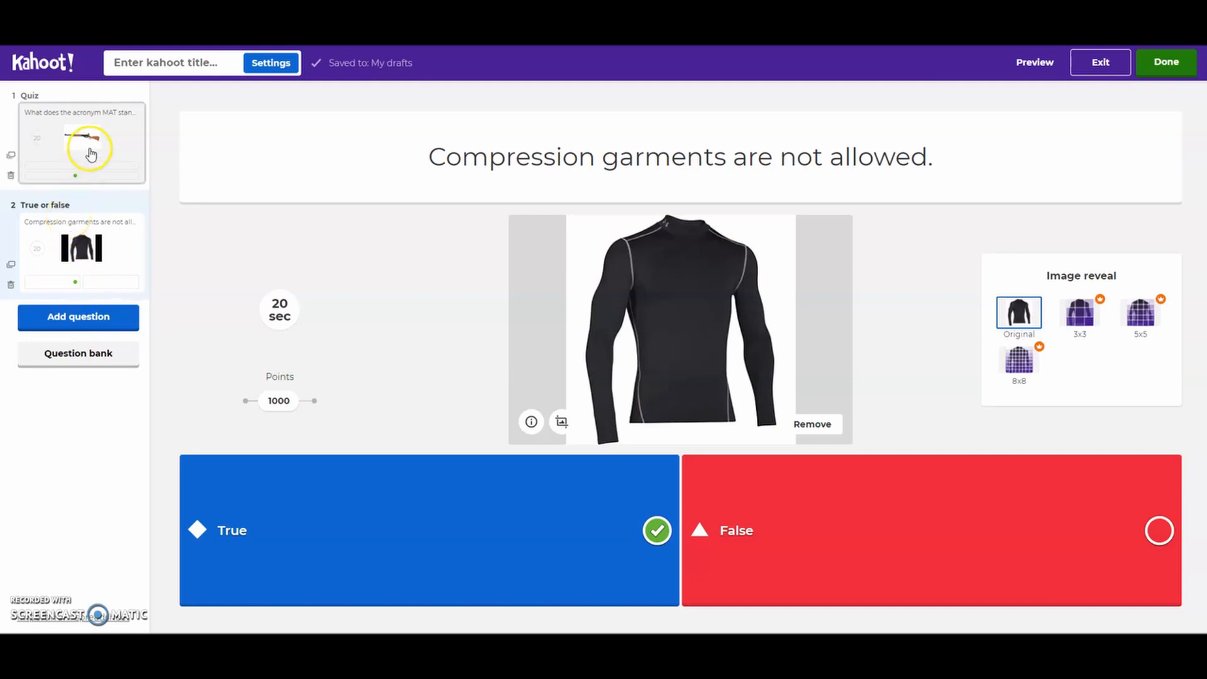
# Try marking "Man at Target" and "Must Announce Times" as additional correct answers in the MAT question, and clear both marks again.
pyautogui.click(111, 157)
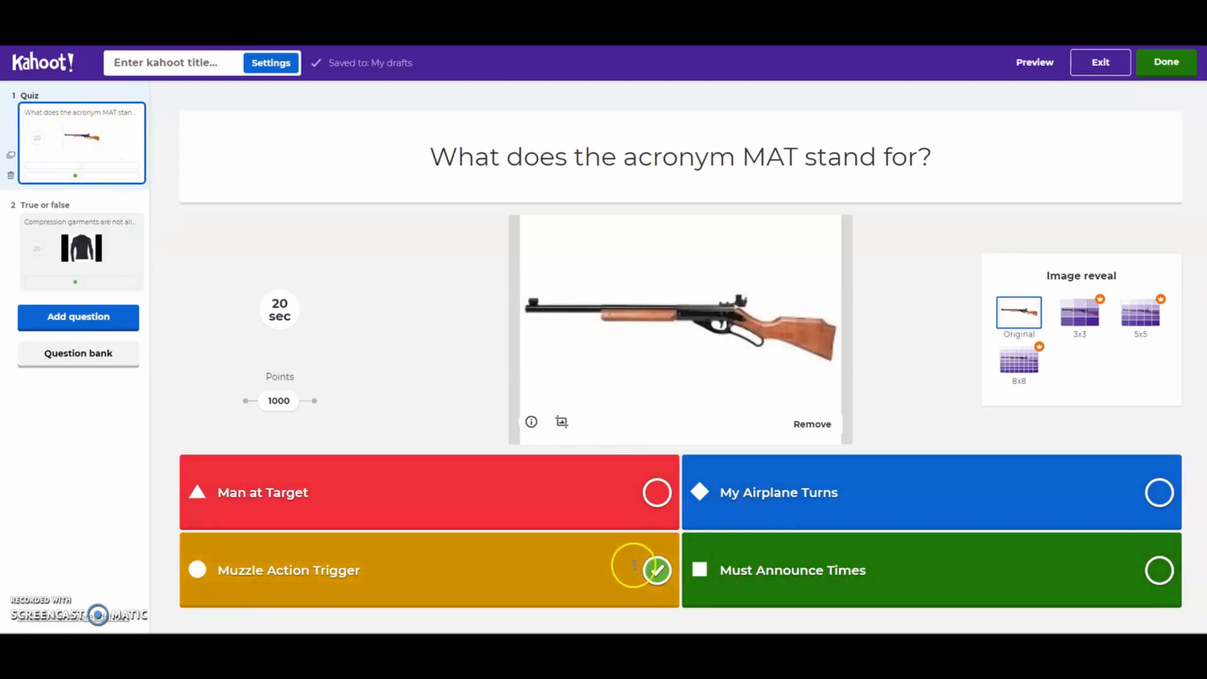
pyautogui.click(657, 493)
pyautogui.click(1161, 573)
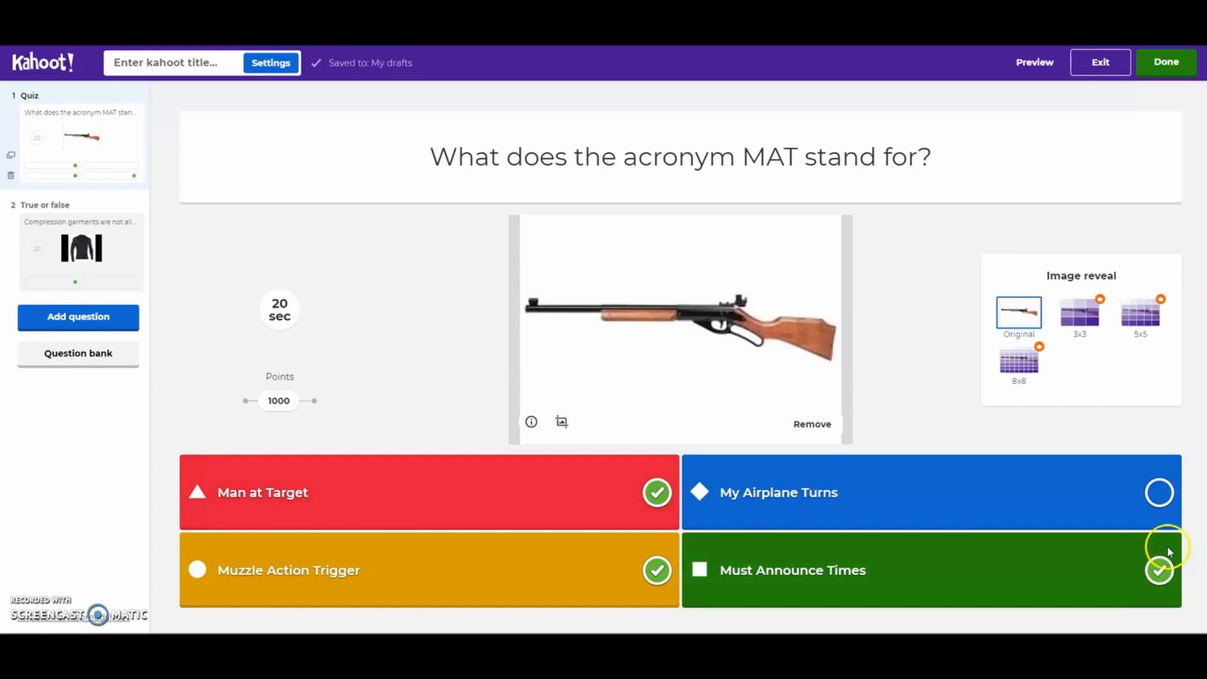
pyautogui.click(1160, 569)
pyautogui.click(657, 493)
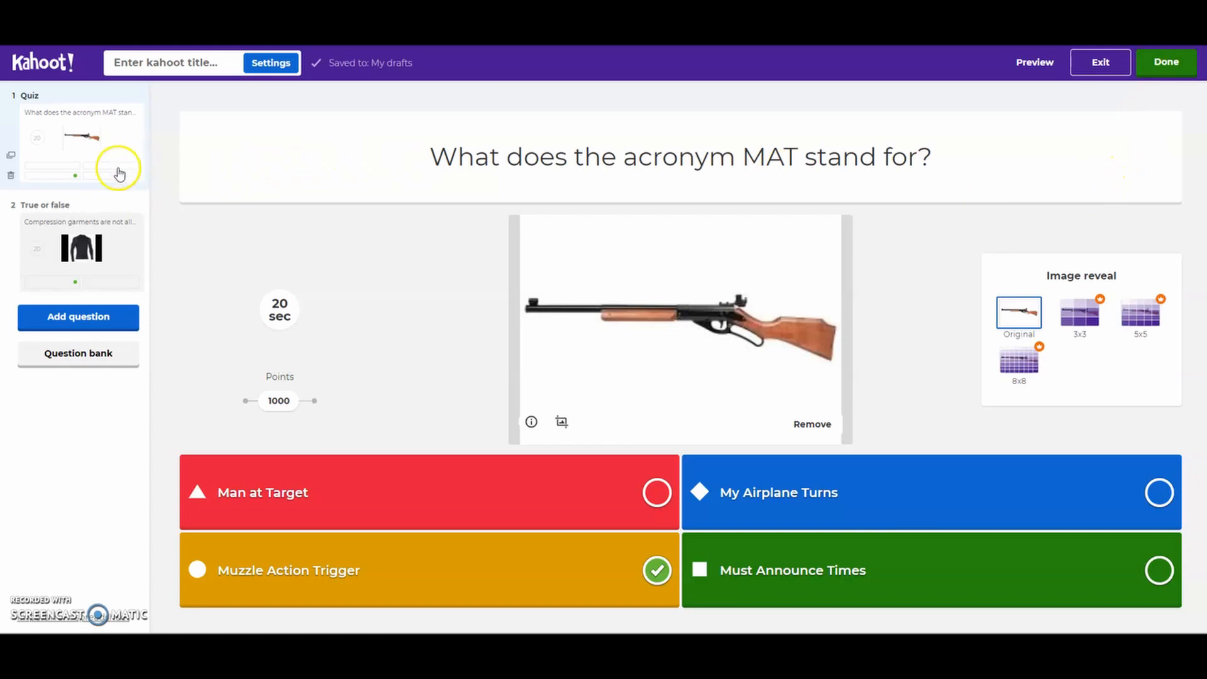
# Finish the kahoot with the title "ITEC BB Kahoot Tutorial" and a description beginning with "Tool Time".
pyautogui.click(1161, 65)
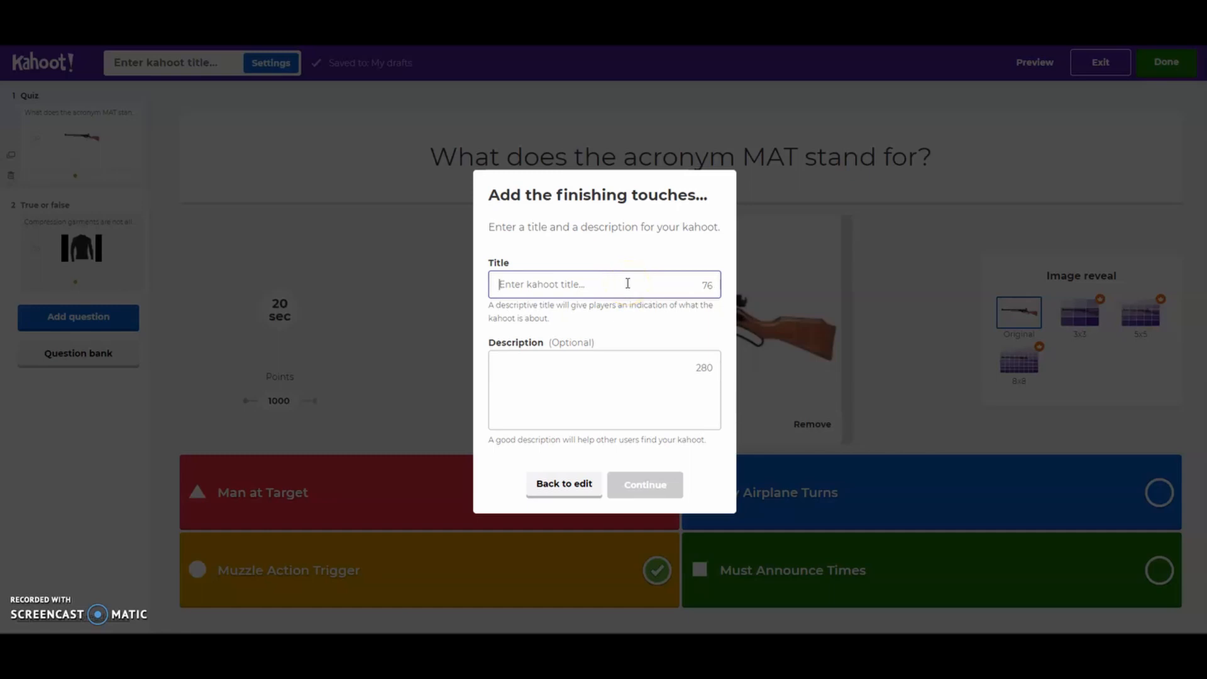
pyautogui.write('ITEC BB Kahoot Tutorial')
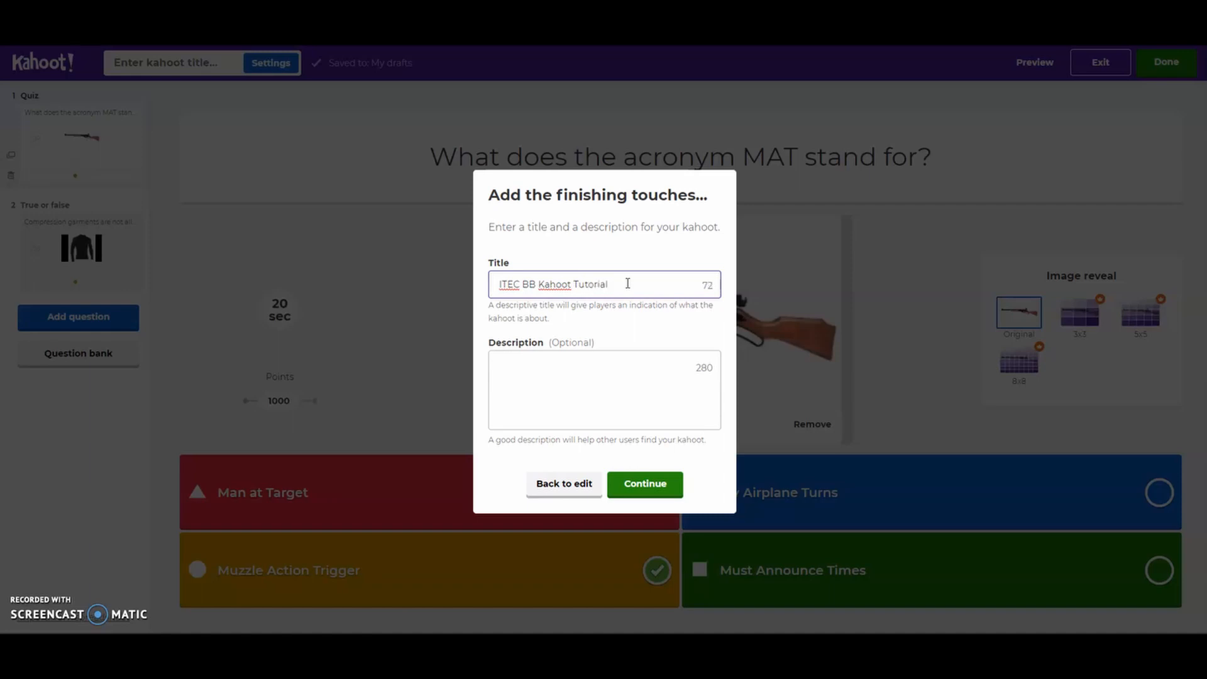
pyautogui.click(490, 366)
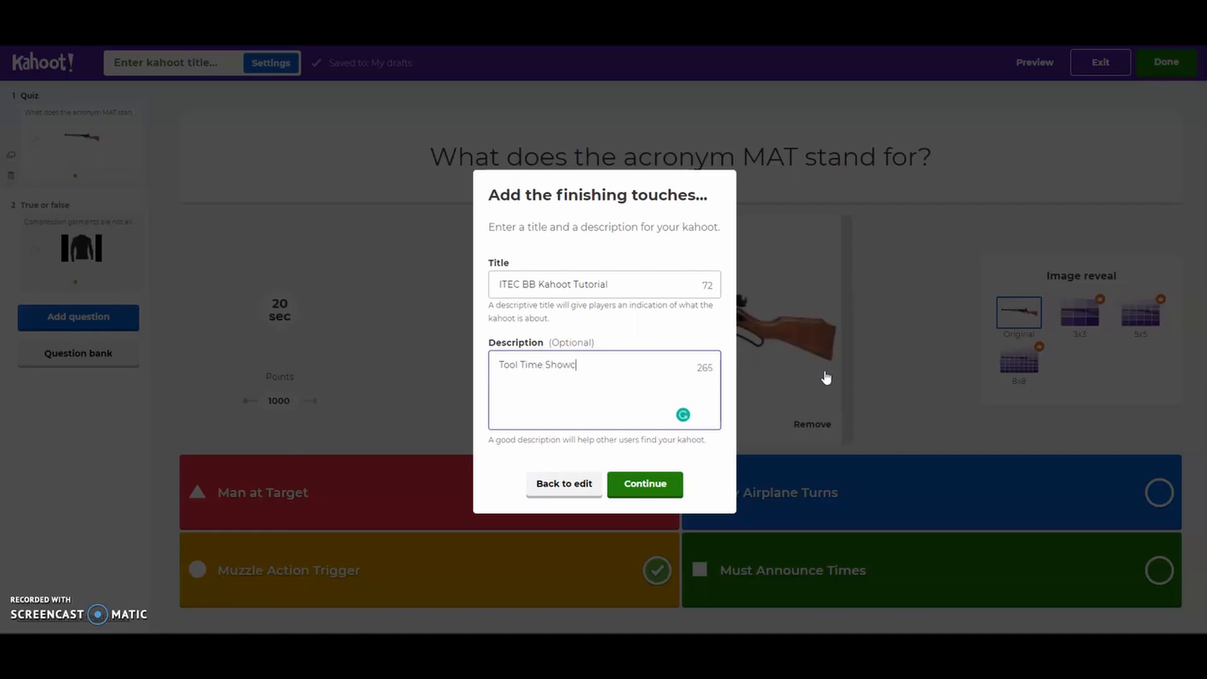
pyautogui.click(660, 485)
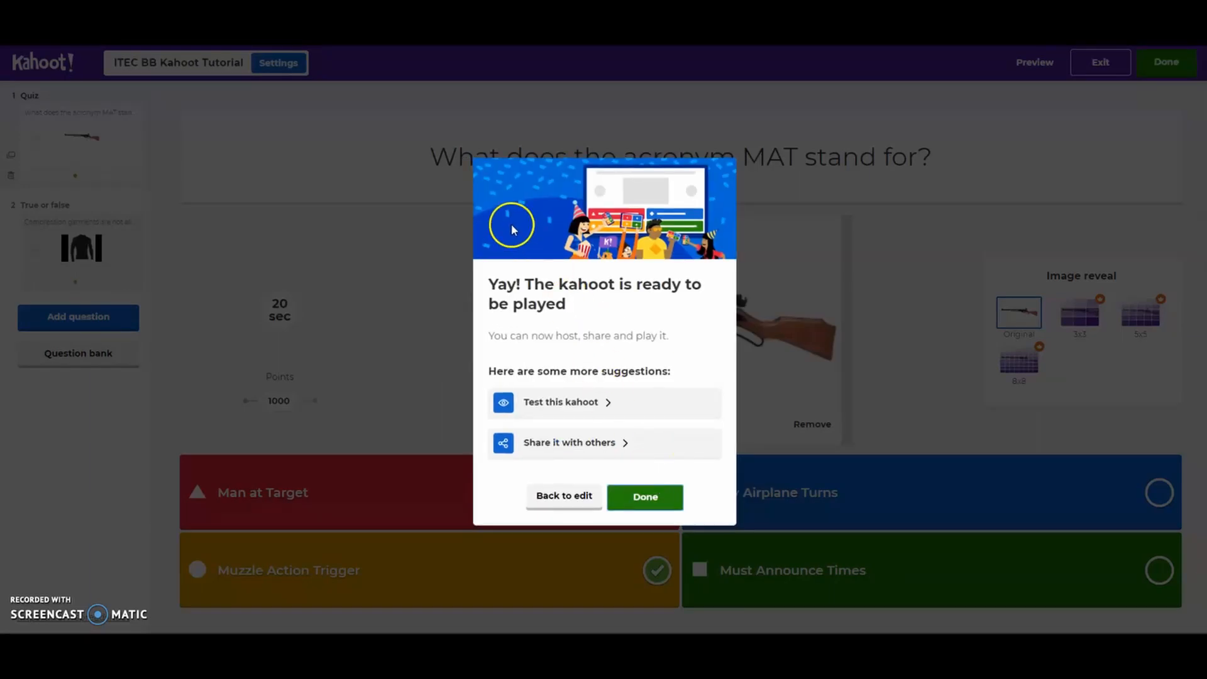
# Examine the options for sharing the finished kahoot with others and return to the completion dialog.
pyautogui.click(571, 444)
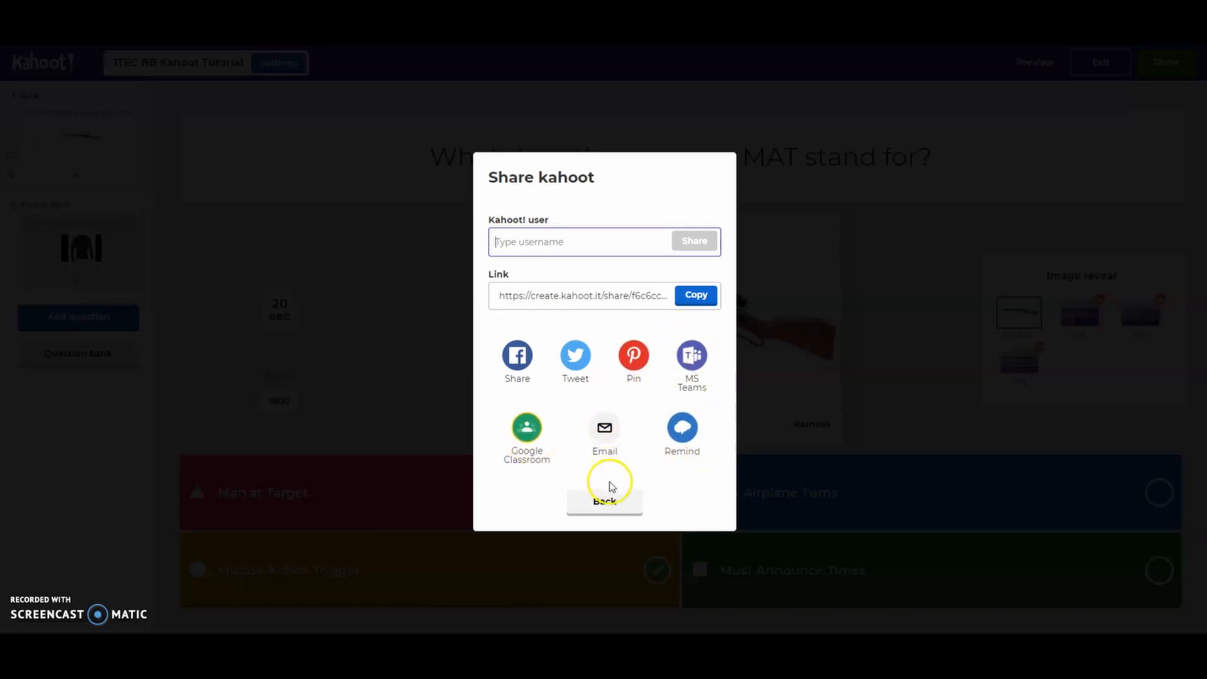
pyautogui.click(607, 505)
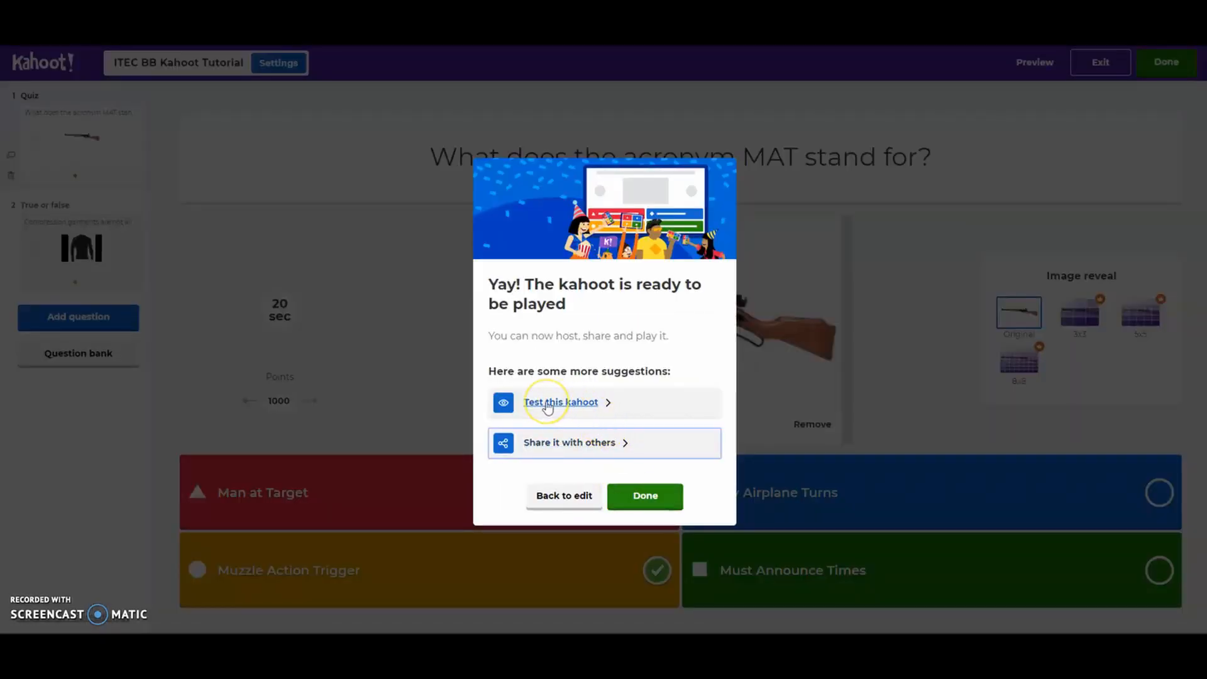
# Start a test run of the kahoot, review its game options, and launch it in Classic player-versus-player mode.
pyautogui.click(547, 403)
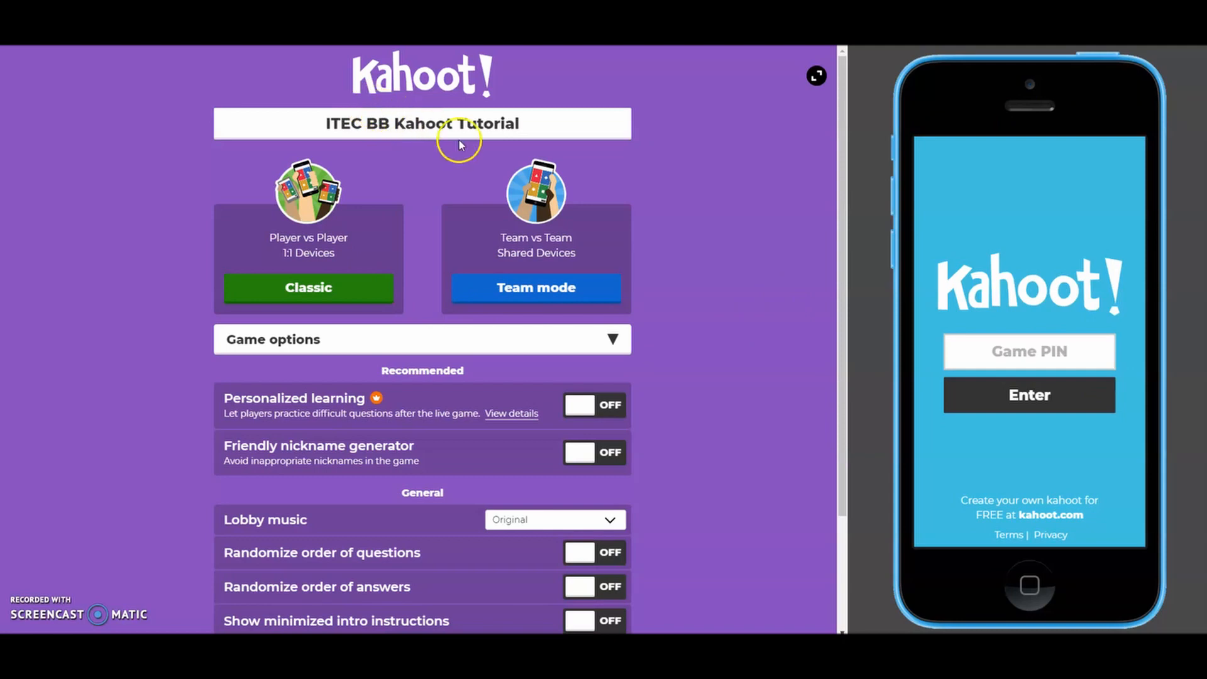
pyautogui.scroll(-3, 735, 433)
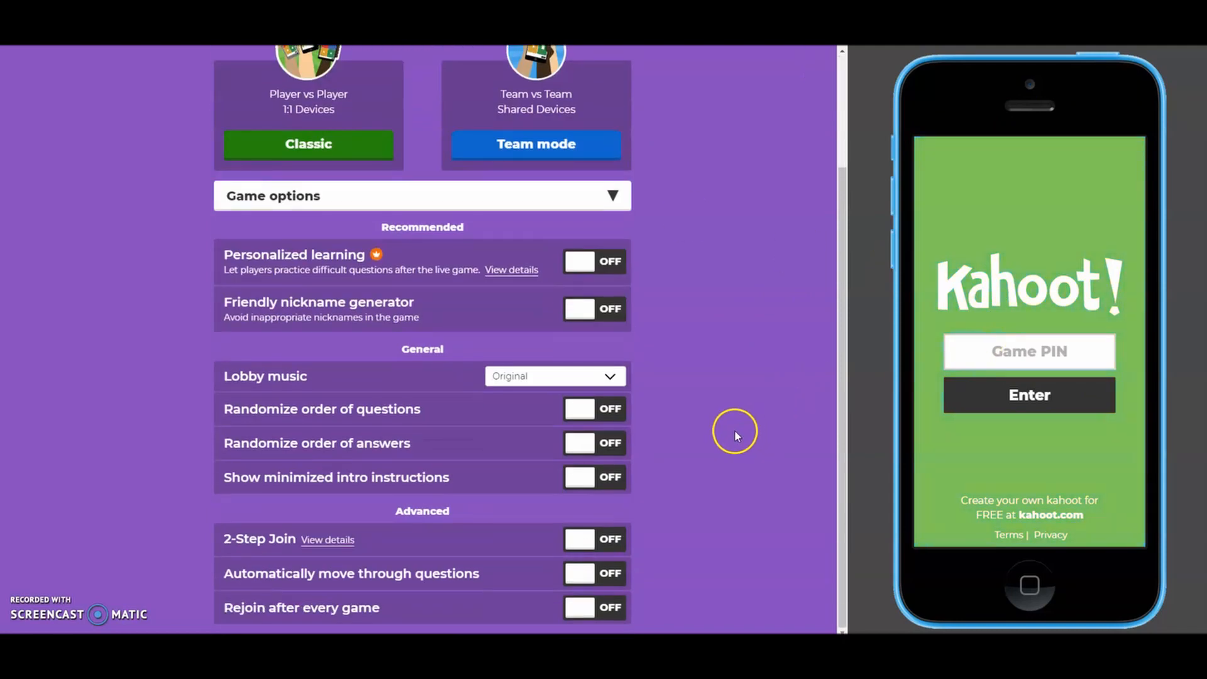
pyautogui.scroll(3, 745, 454)
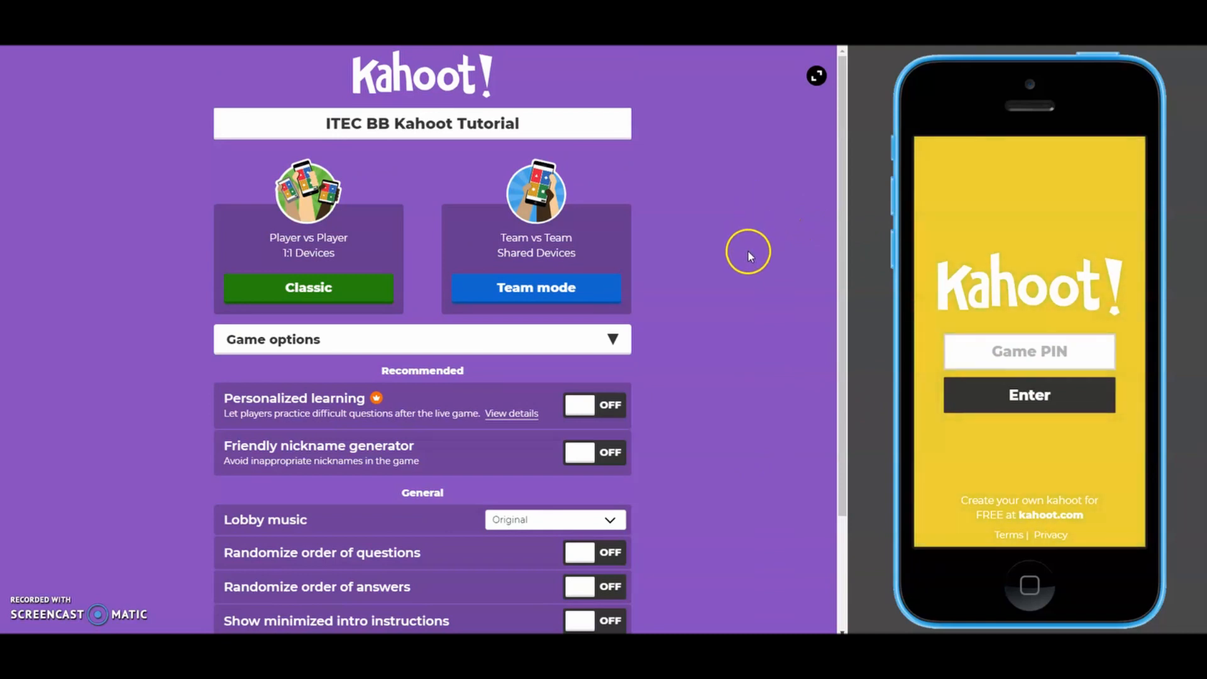
pyautogui.click(308, 288)
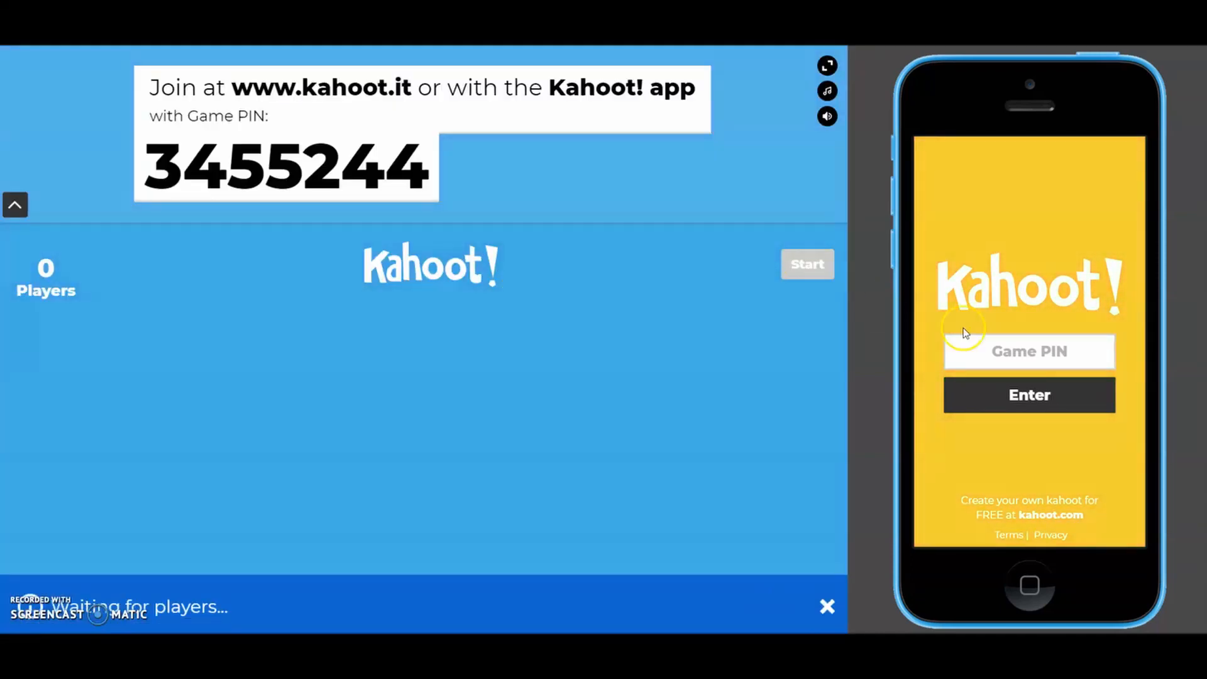
# Join the test game on the simulated phone by entering the game PIN and the player's suggested nickname.
pyautogui.click(1034, 350)
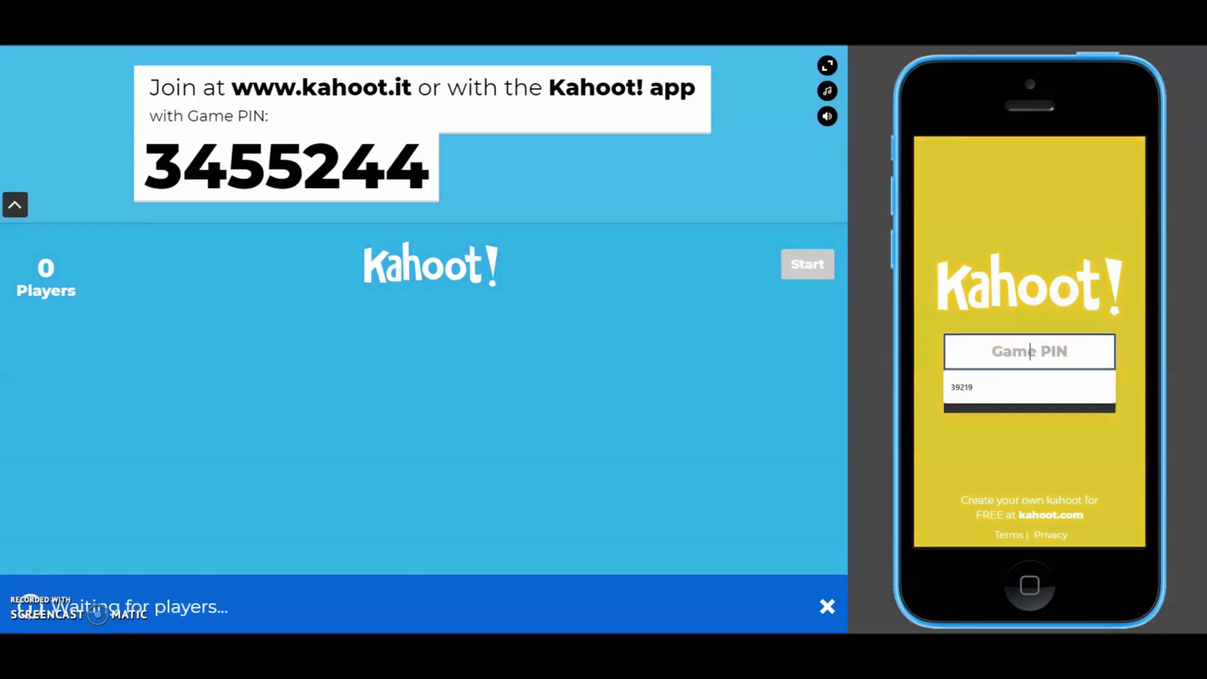
pyautogui.write('3')
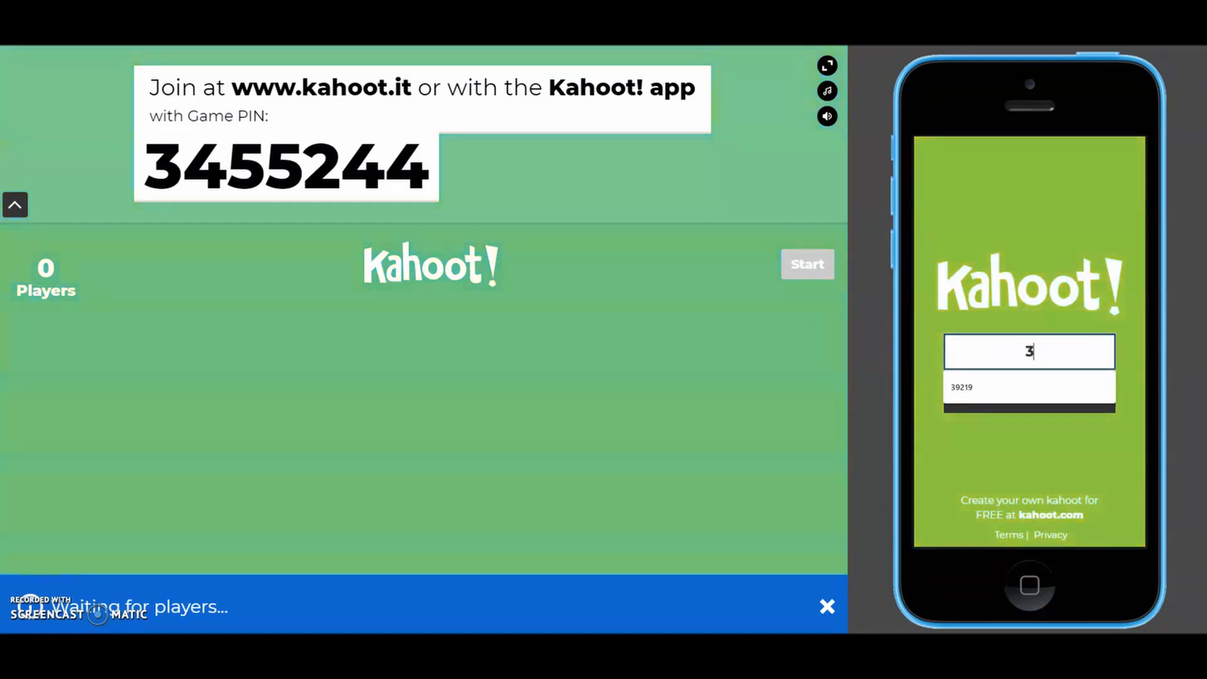
pyautogui.write('455244')
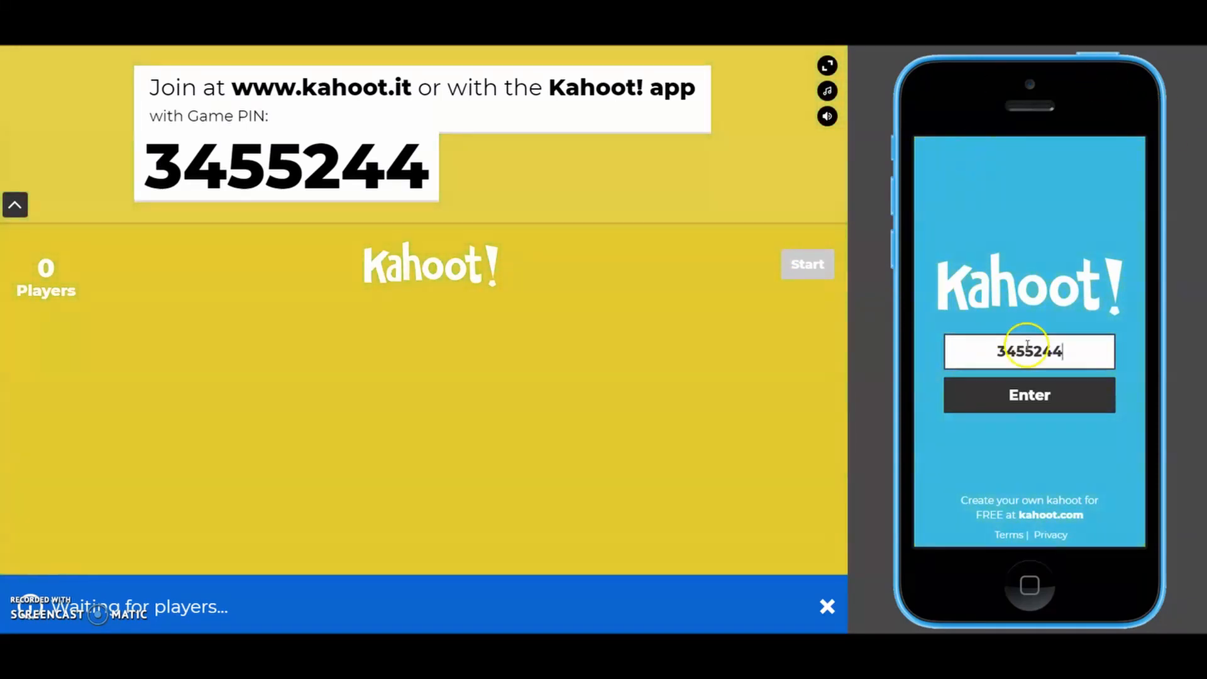
pyautogui.click(1037, 400)
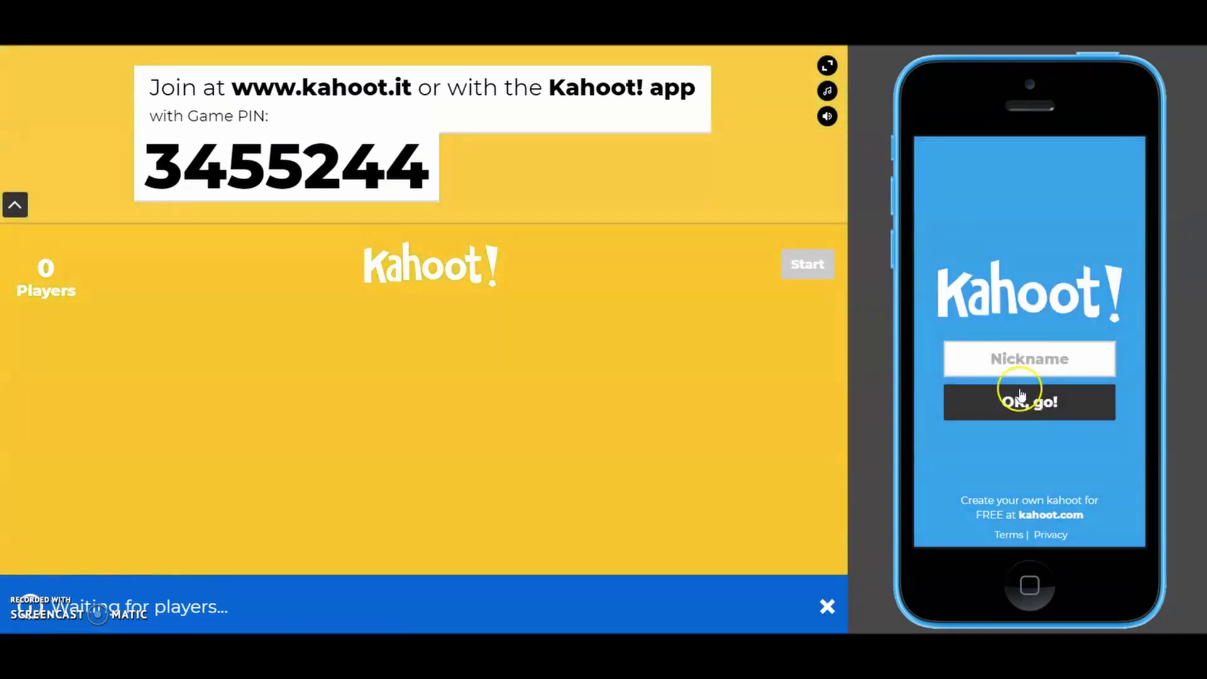
pyautogui.click(1023, 363)
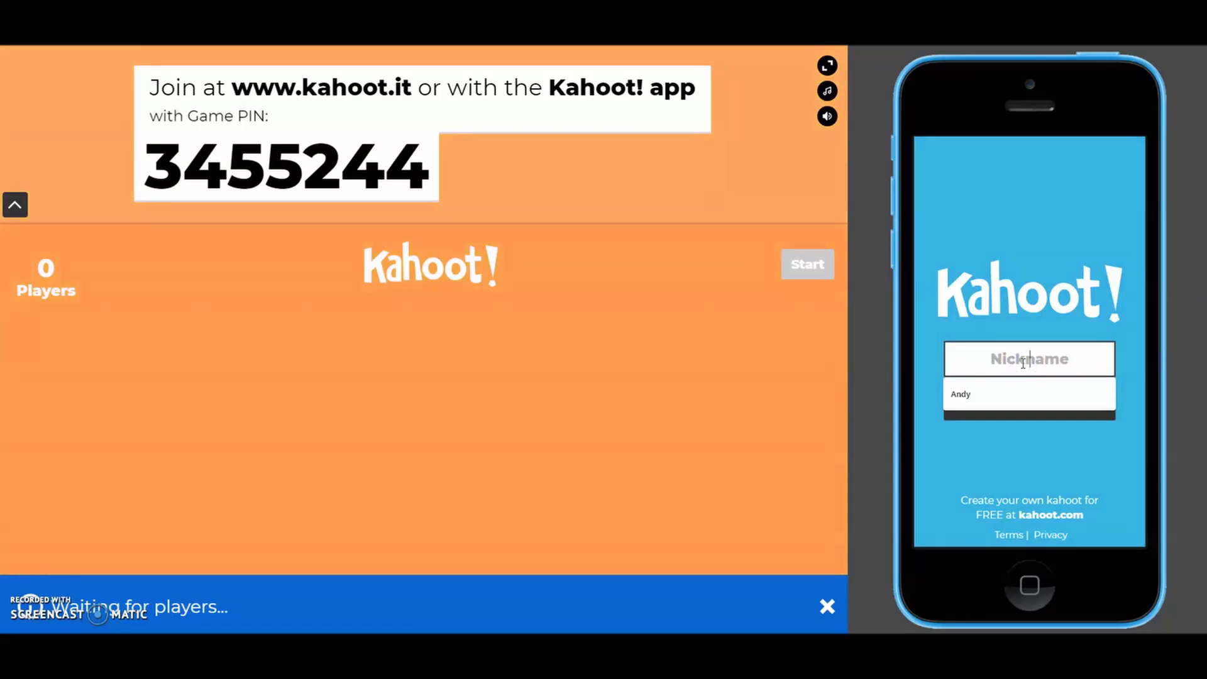
pyautogui.click(998, 402)
pyautogui.click(1004, 401)
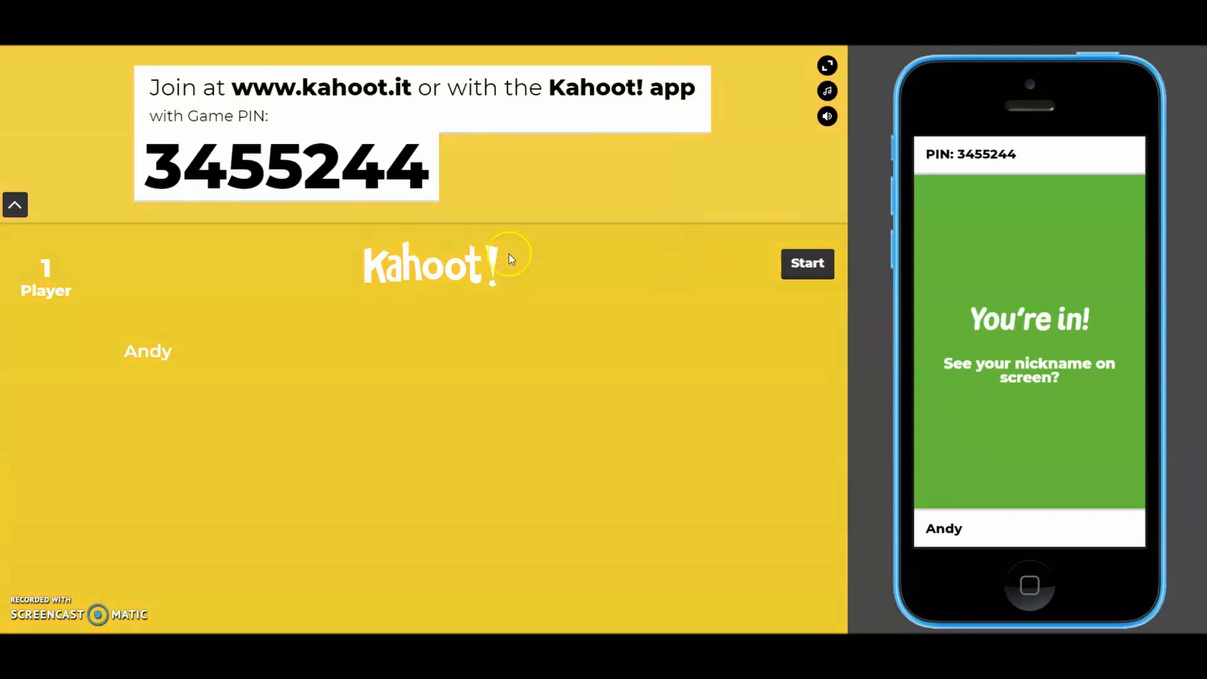
# Start the game, answer the MAT question with "Muzzle Action Trigger" on the simulated phone, and advance to the scoreboard.
pyautogui.click(804, 265)
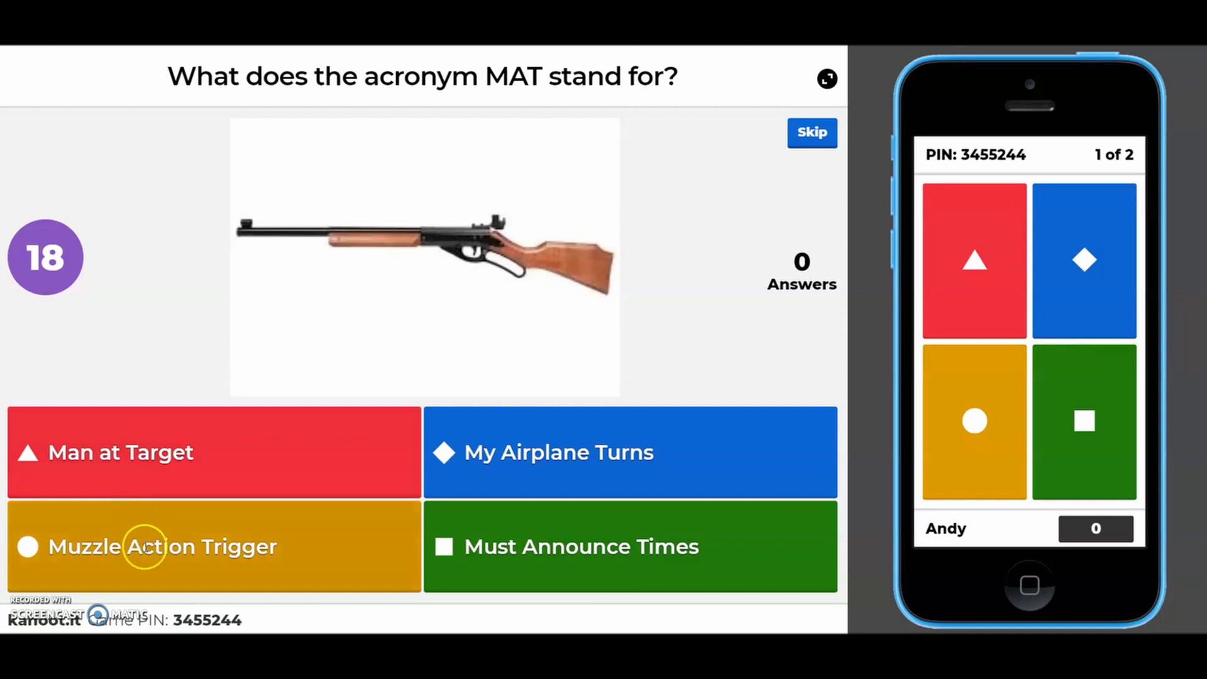
pyautogui.click(972, 428)
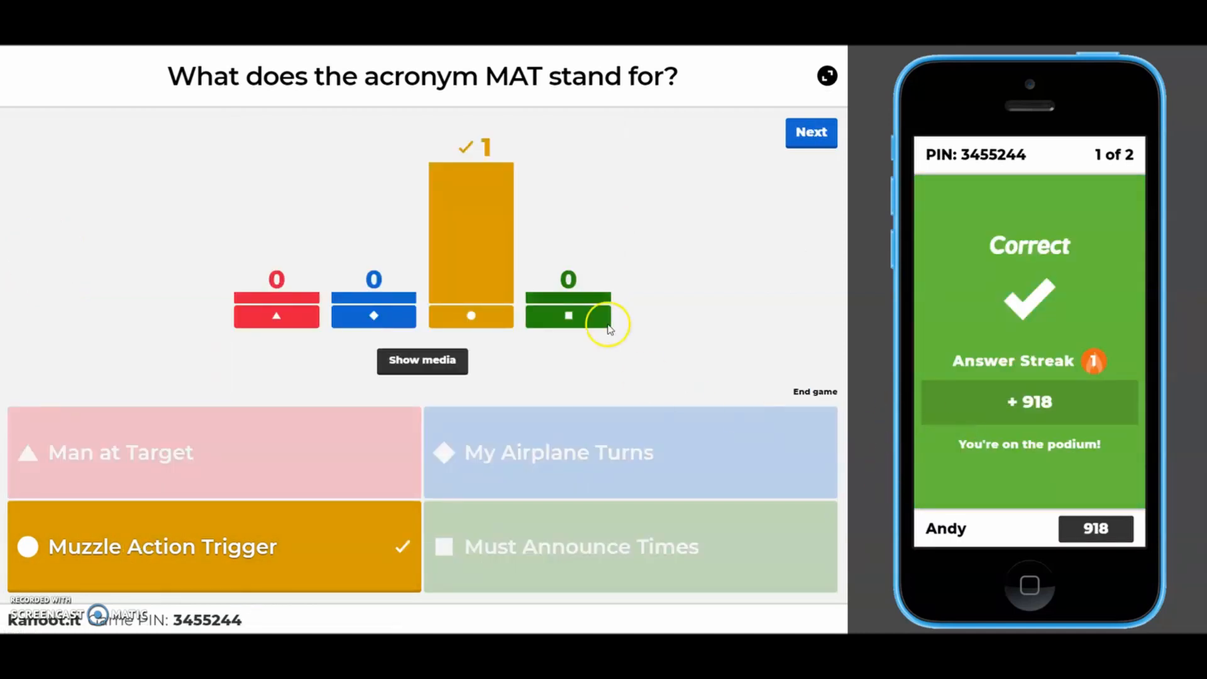
pyautogui.click(813, 135)
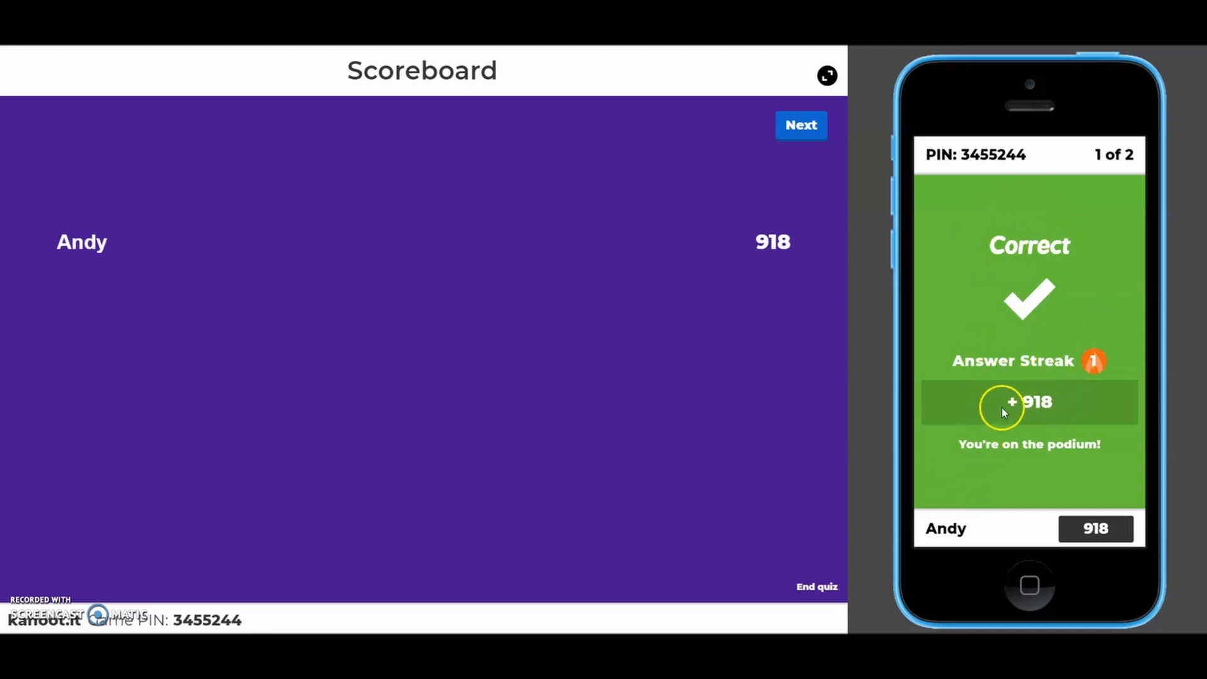
# Continue to the compression garments question, answer it with "False" on the simulated phone, and advance to the final podium.
pyautogui.click(802, 128)
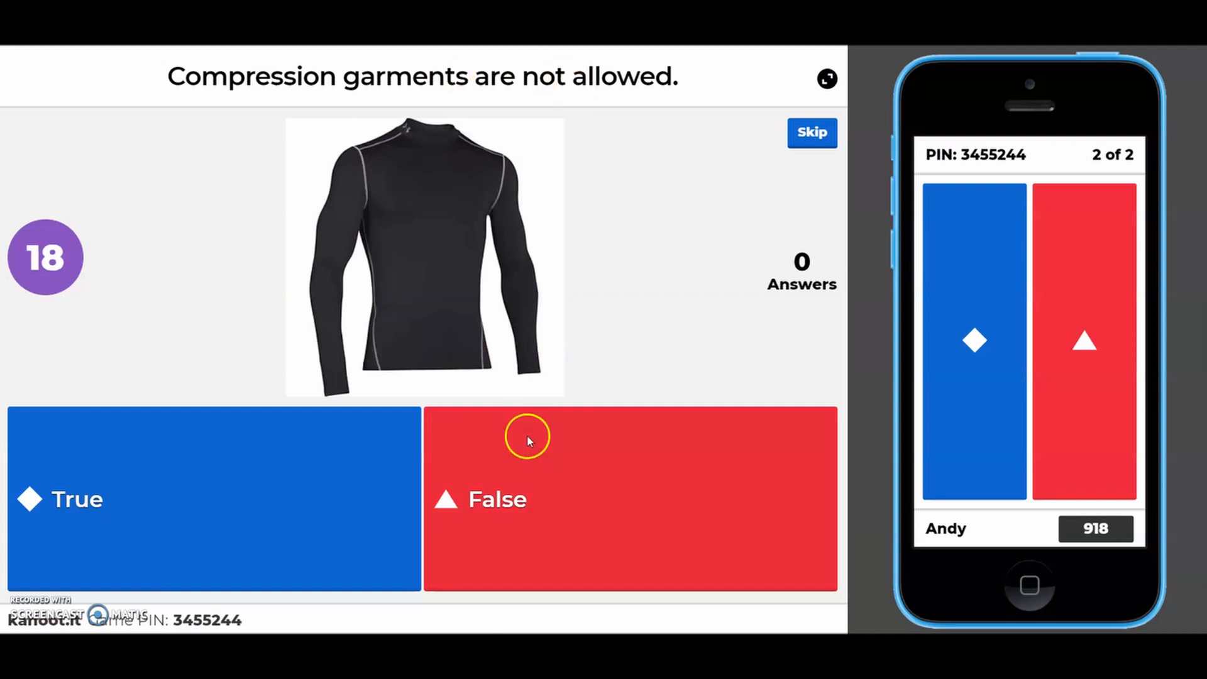
pyautogui.click(1094, 333)
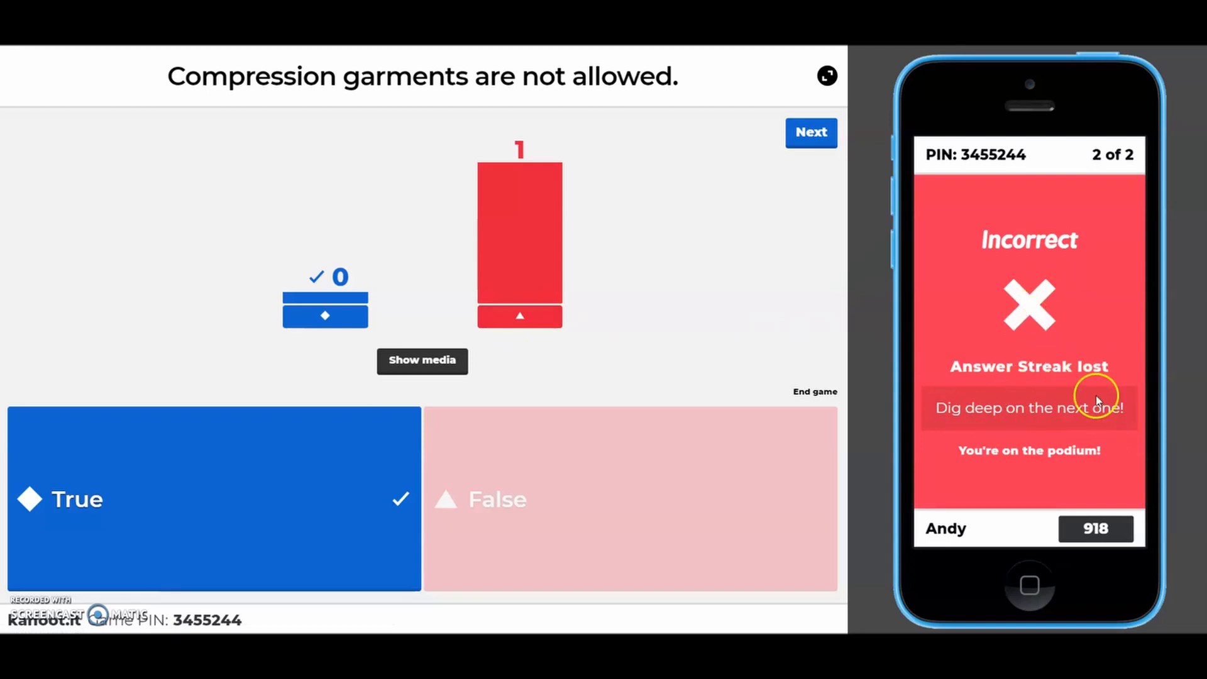
pyautogui.click(810, 132)
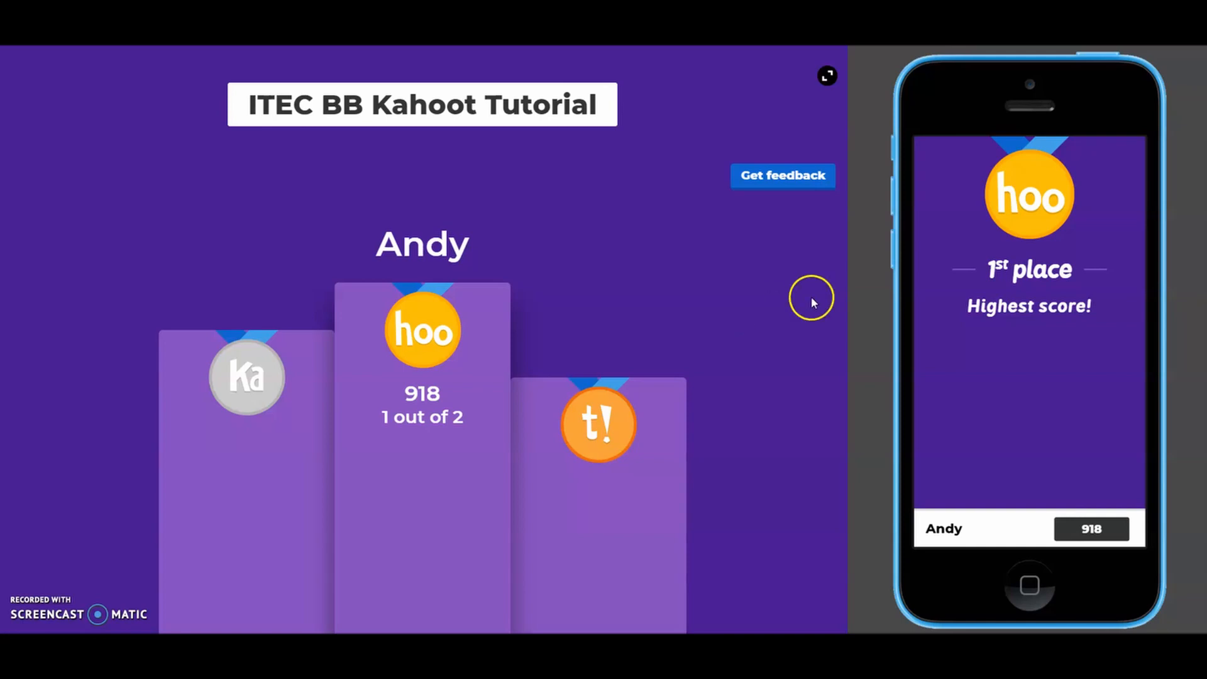
pyautogui.click(869, 312)
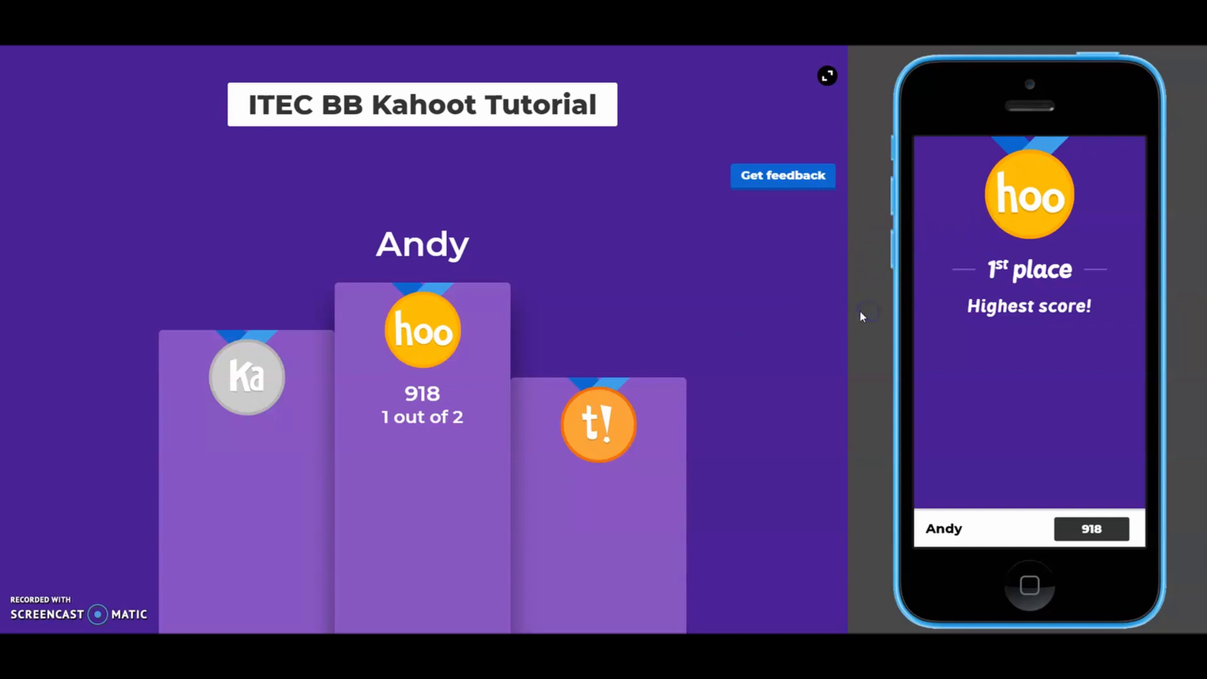